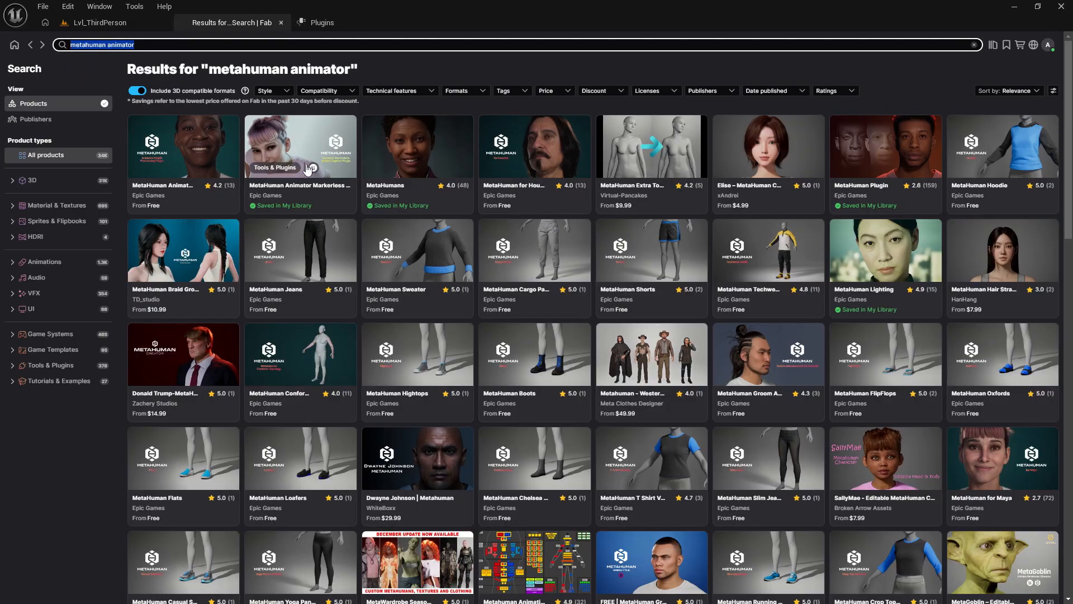
- Check the MetaHuman Animator Markerless Motion Capture plugin's Fab listing and its Plugins entry, closing both pages
click(293, 153)
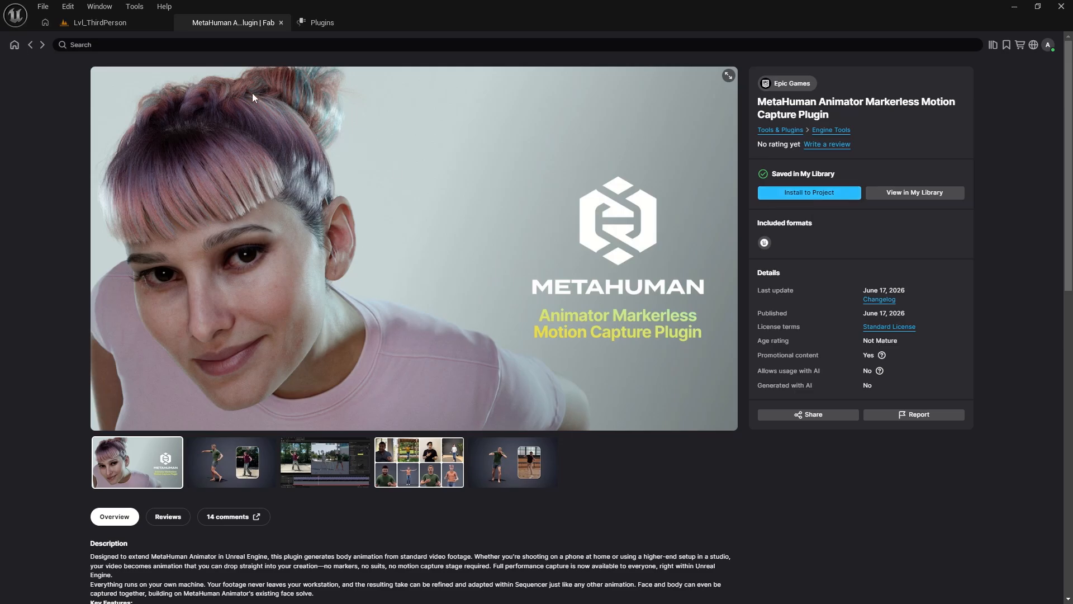
click(281, 22)
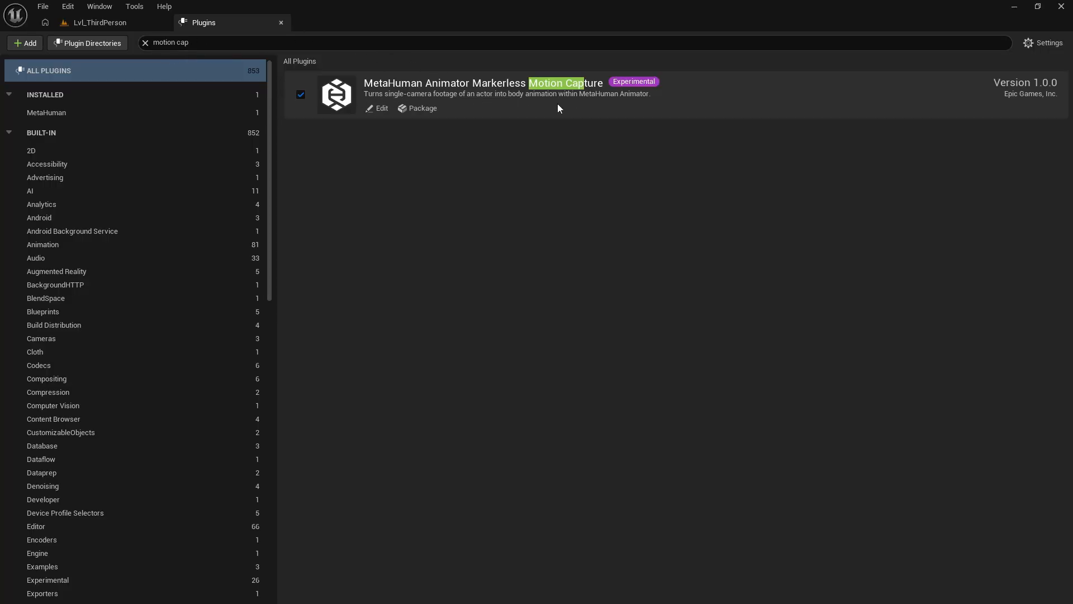
click(281, 24)
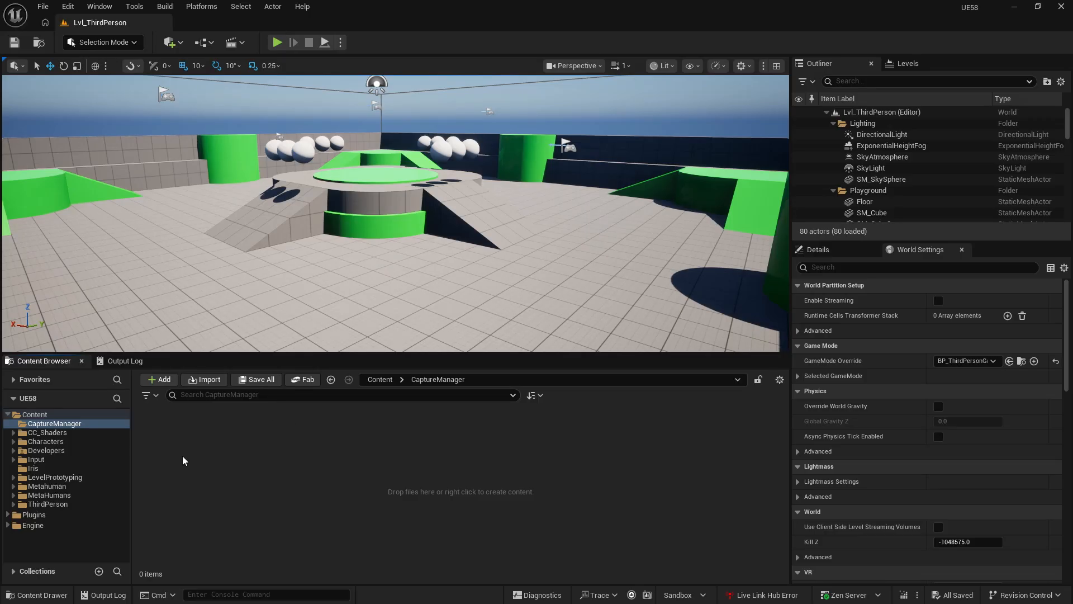
- Find and launch Live Link Hub from the editor's tools
click(137, 8)
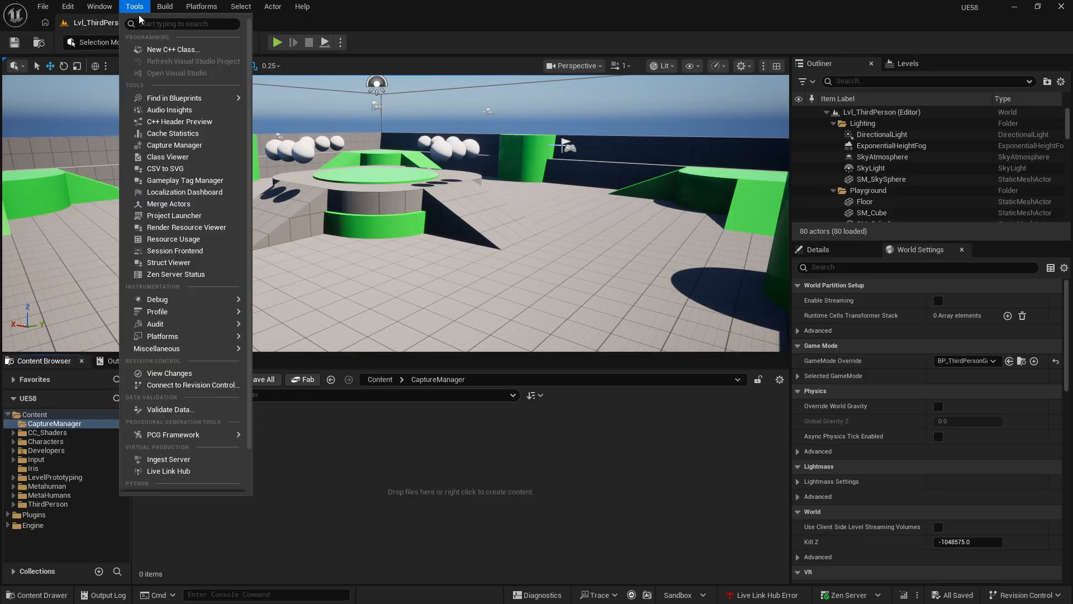
text(live)
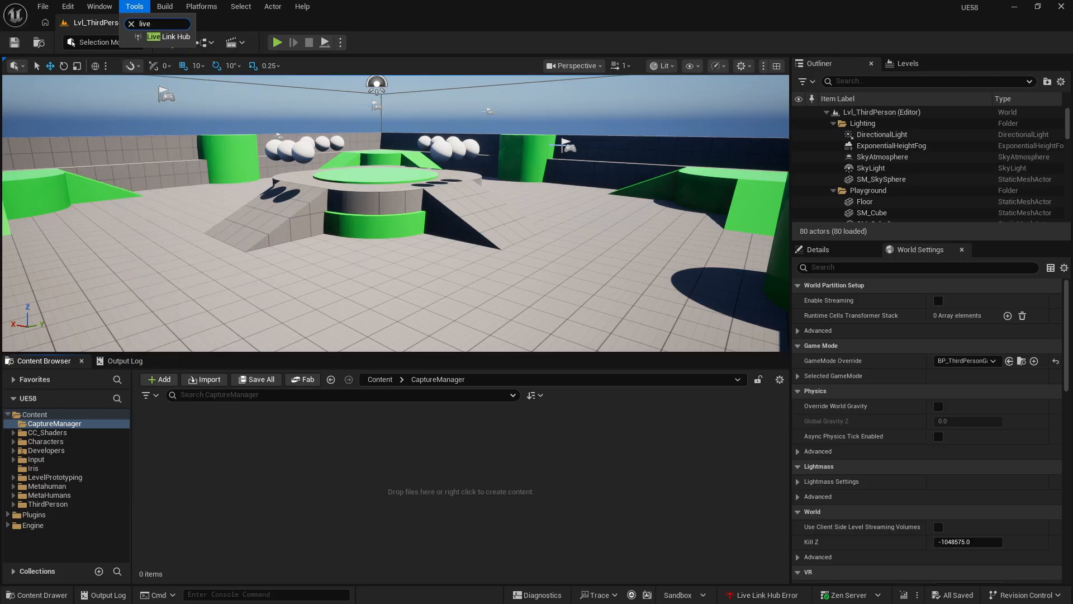
click(167, 37)
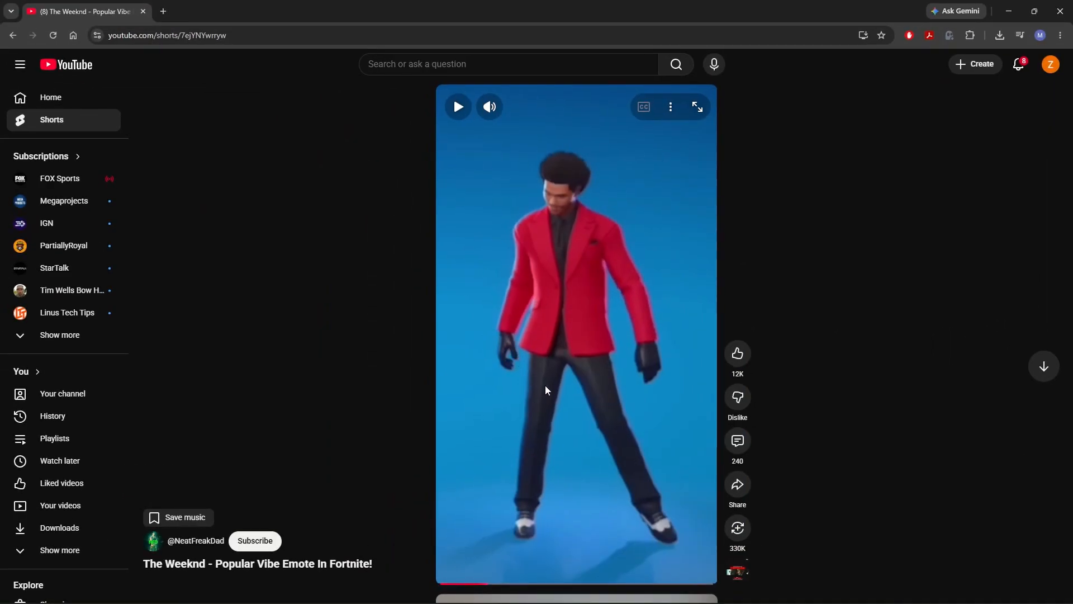
- Switch to the browser and preview the Fortnite "Popular Vibe" emote dance video on YouTube
click(544, 458)
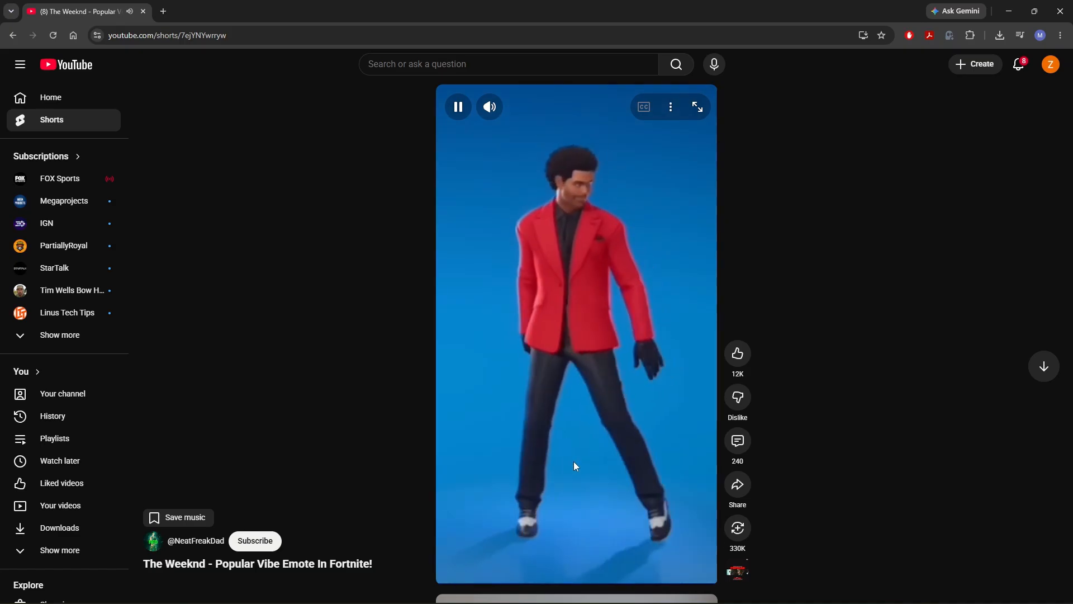
click(575, 468)
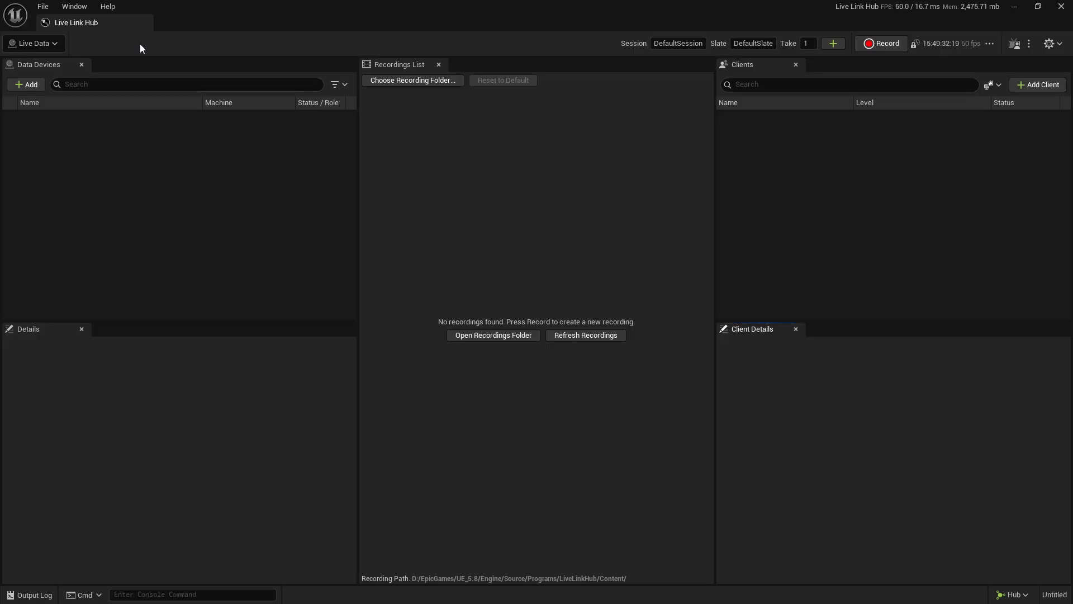
- Switch Live Link Hub to the Capture Manager layout and add a Mono Video Ingest device
click(59, 44)
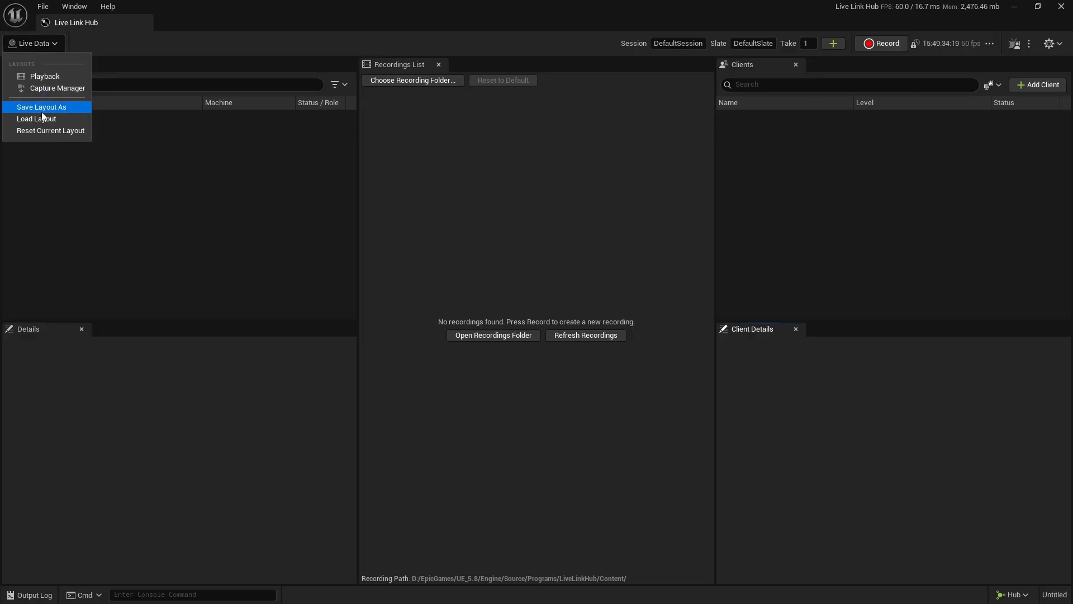
click(64, 89)
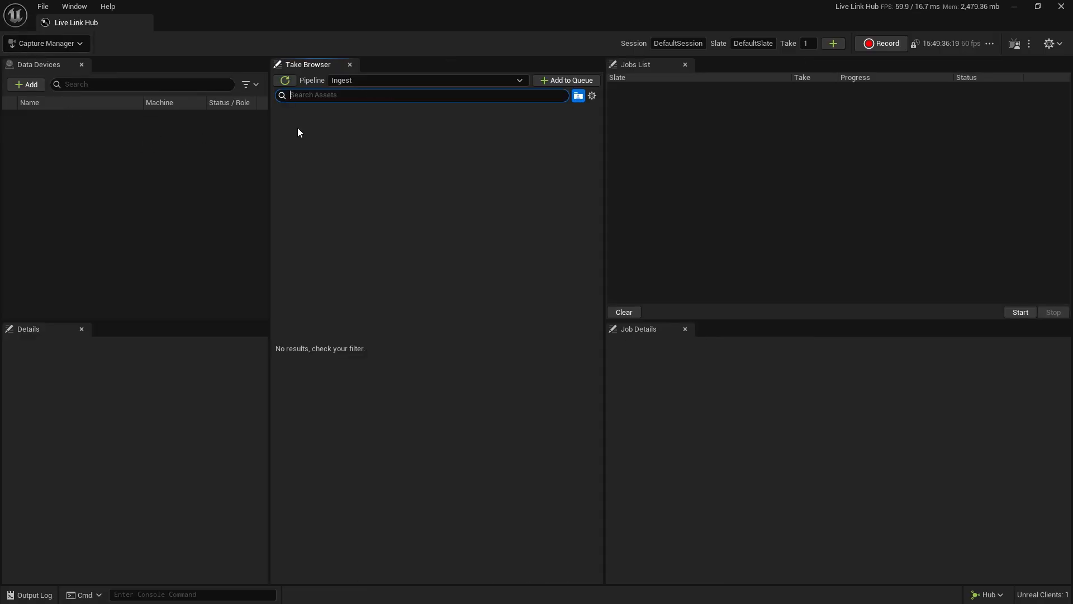
click(34, 87)
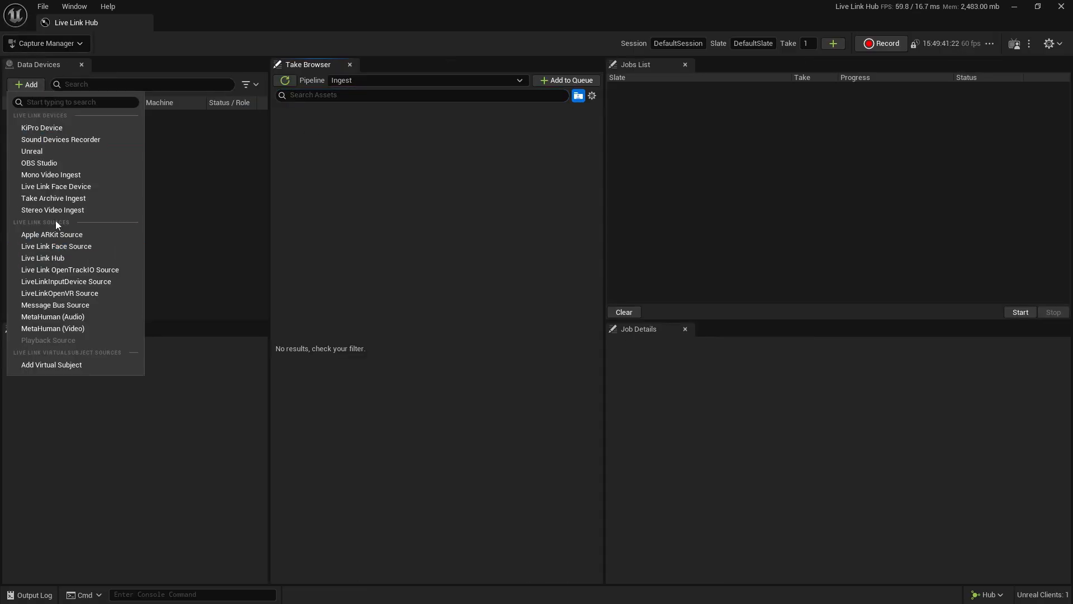
click(62, 175)
click(70, 126)
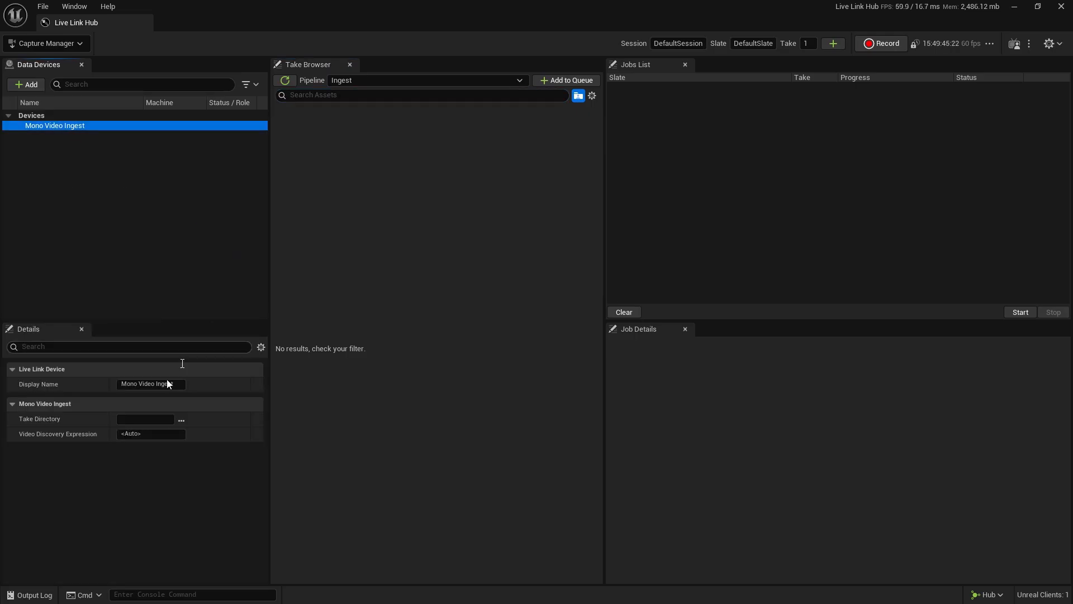
- Set the Mono Video Ingest device's take directory to the Downloads folder
click(179, 421)
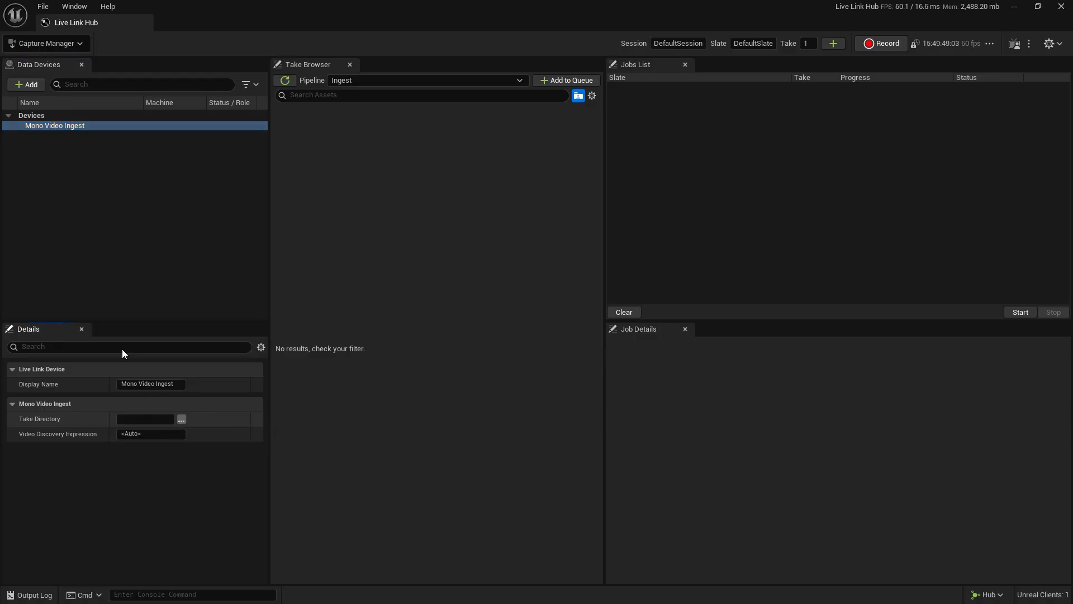
scroll(63, 150, up, 5)
click(57, 132)
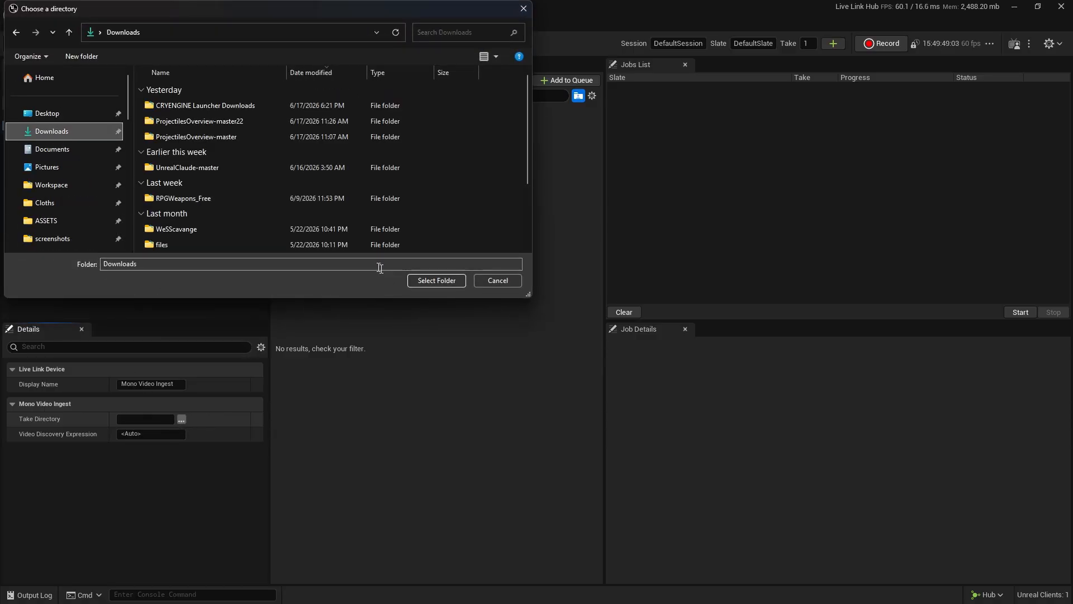
click(425, 282)
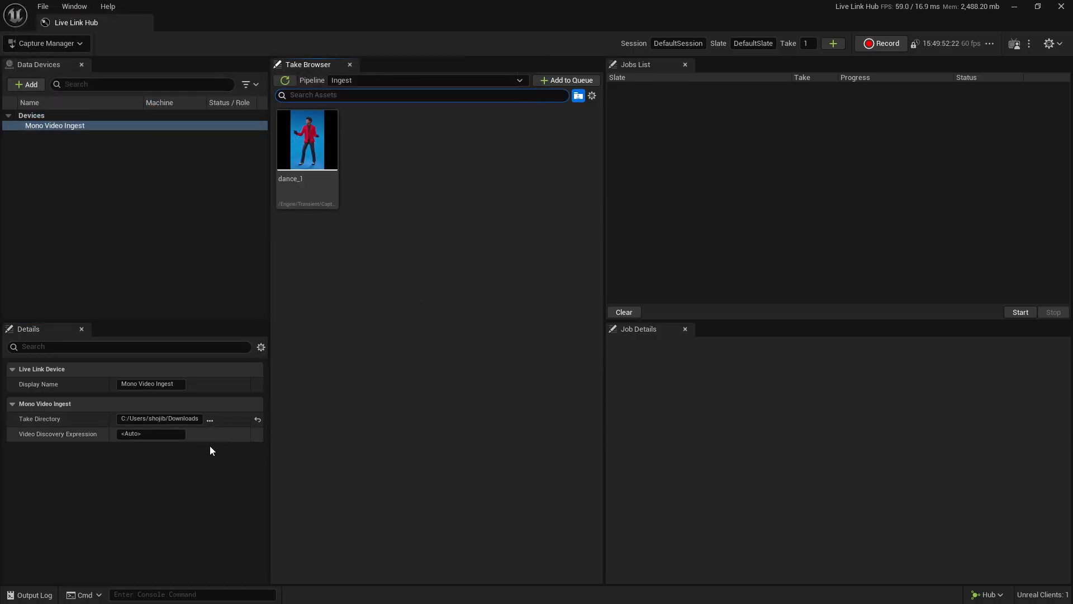
- Add the dance_1 take to the ingest queue and run the job
click(306, 149)
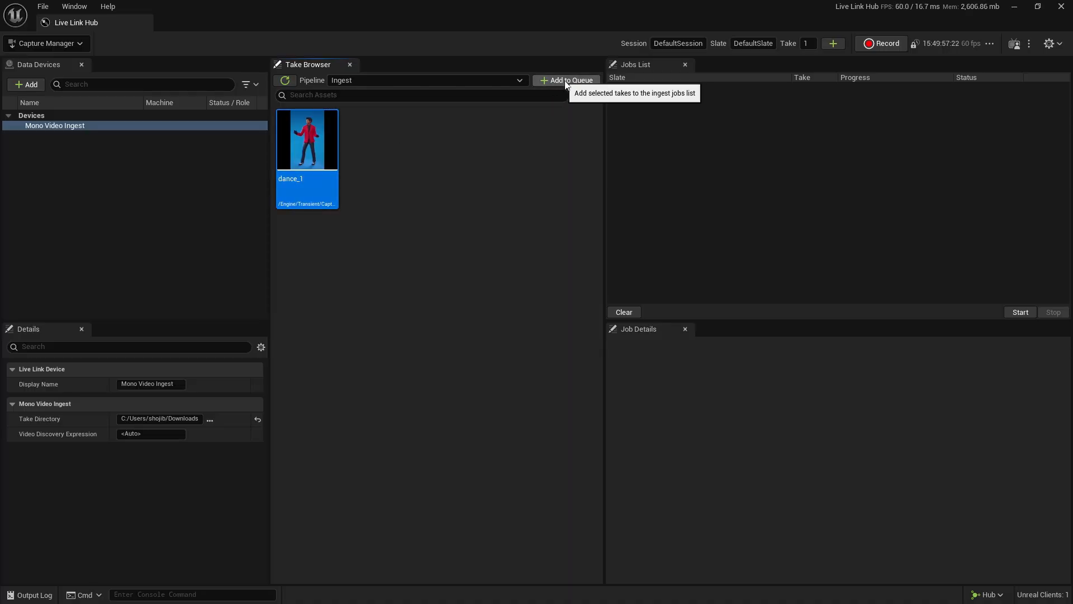
click(566, 80)
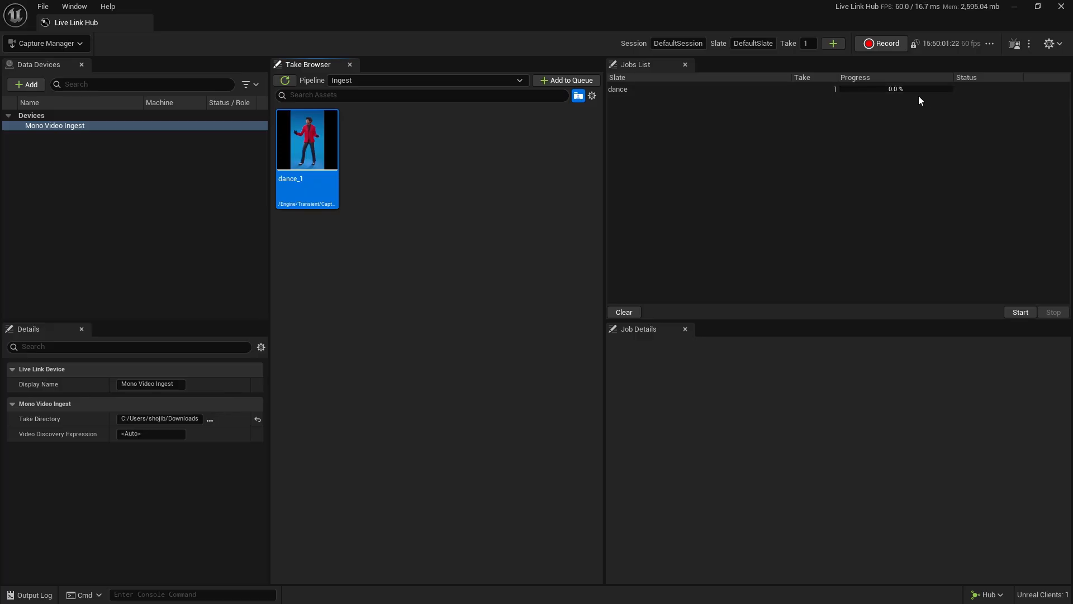
click(1021, 313)
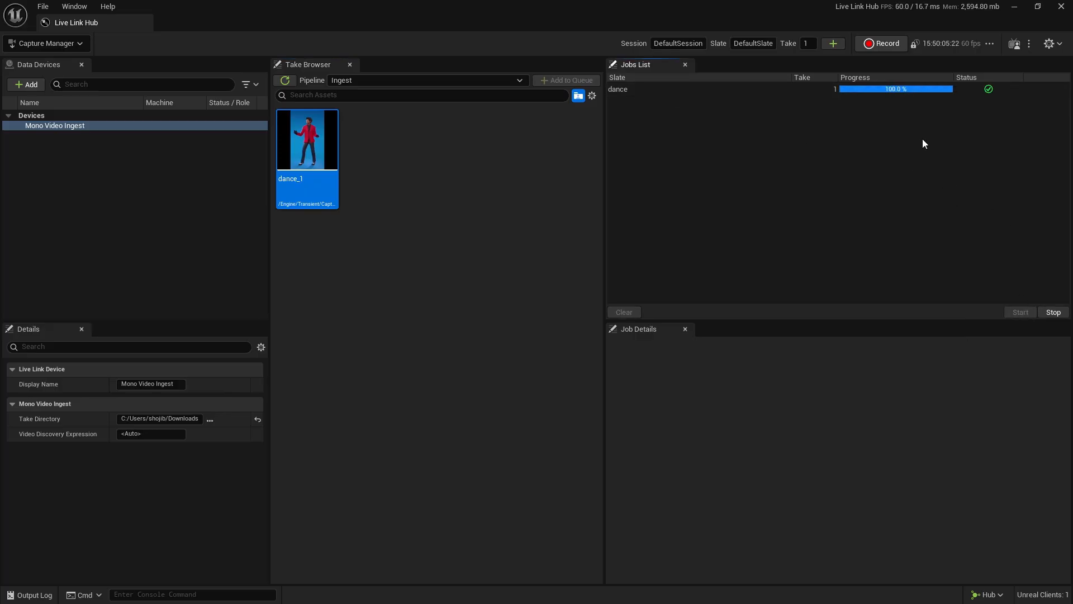
- Close Live Link Hub and open the dance_1 folder under CaptureManager/Imports/Mono_Video_Ingest in the project content
click(1062, 7)
click(569, 325)
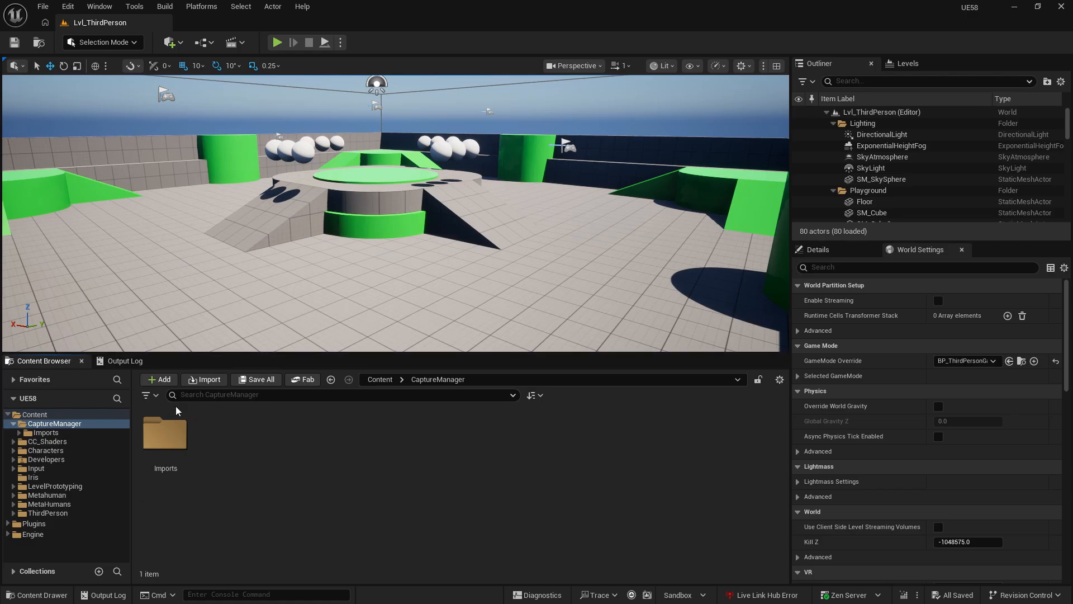
click(62, 414)
click(67, 425)
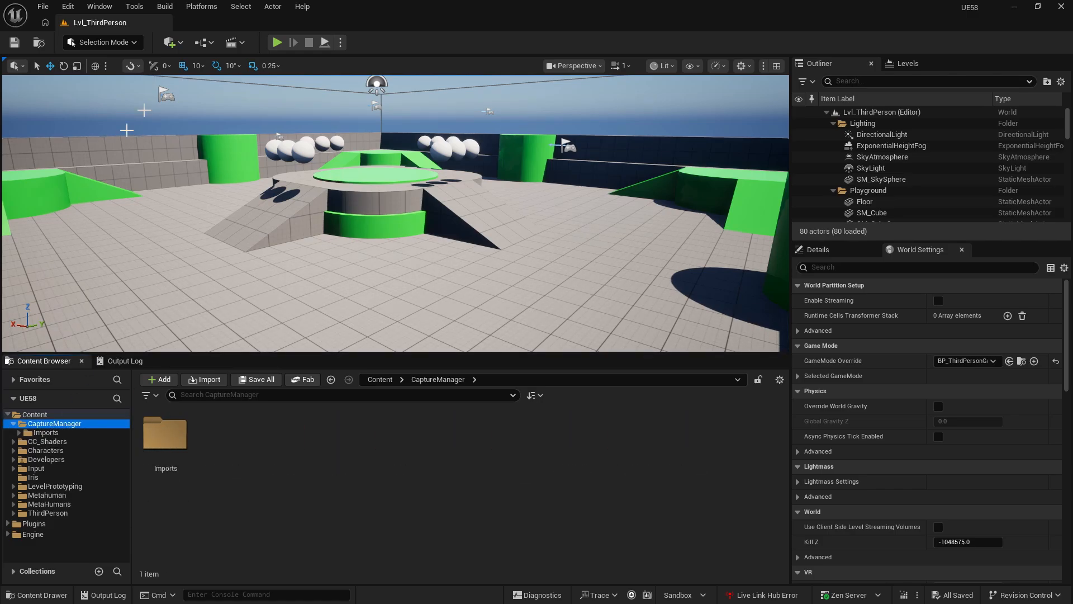
click(20, 432)
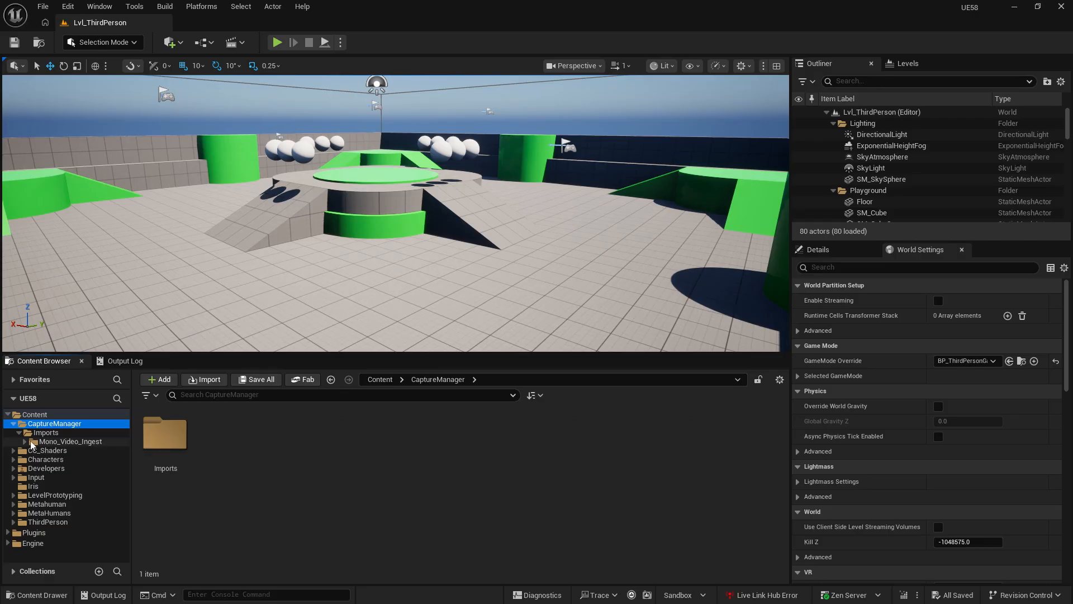
click(25, 442)
click(57, 451)
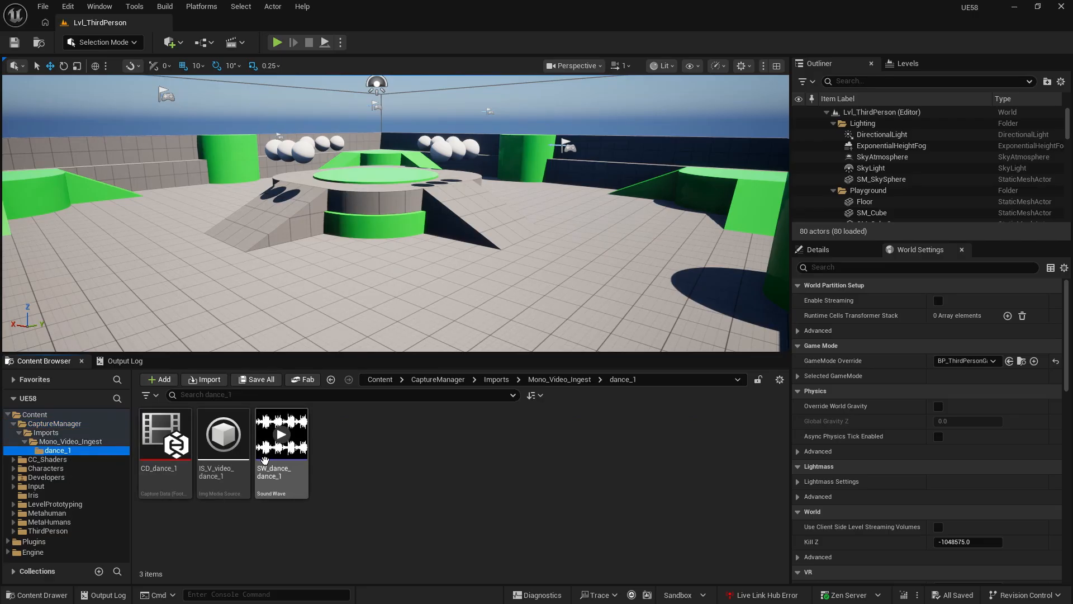
click(176, 465)
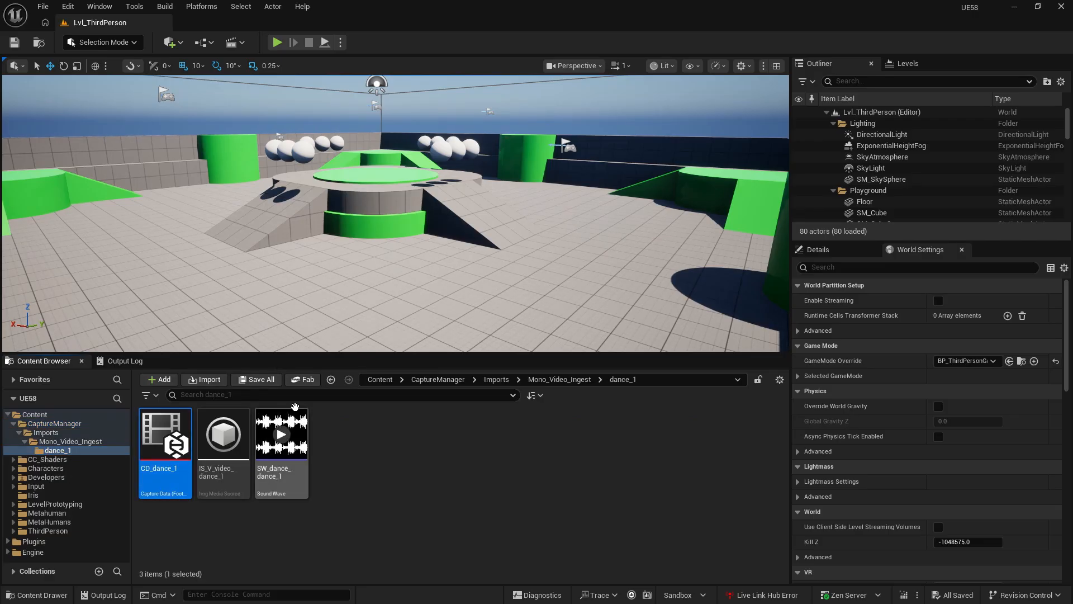
- Create a MetaHuman Performance asset with its default name in the dance_1 folder and dock its editor in the main window
right_click(348, 427)
mouse_move(347, 445)
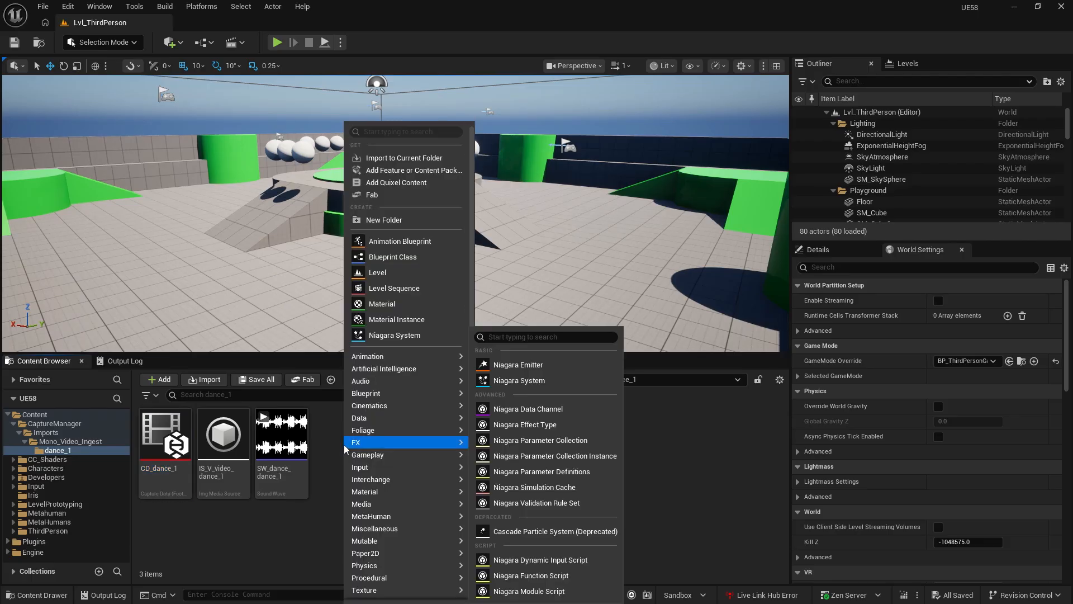
mouse_move(376, 517)
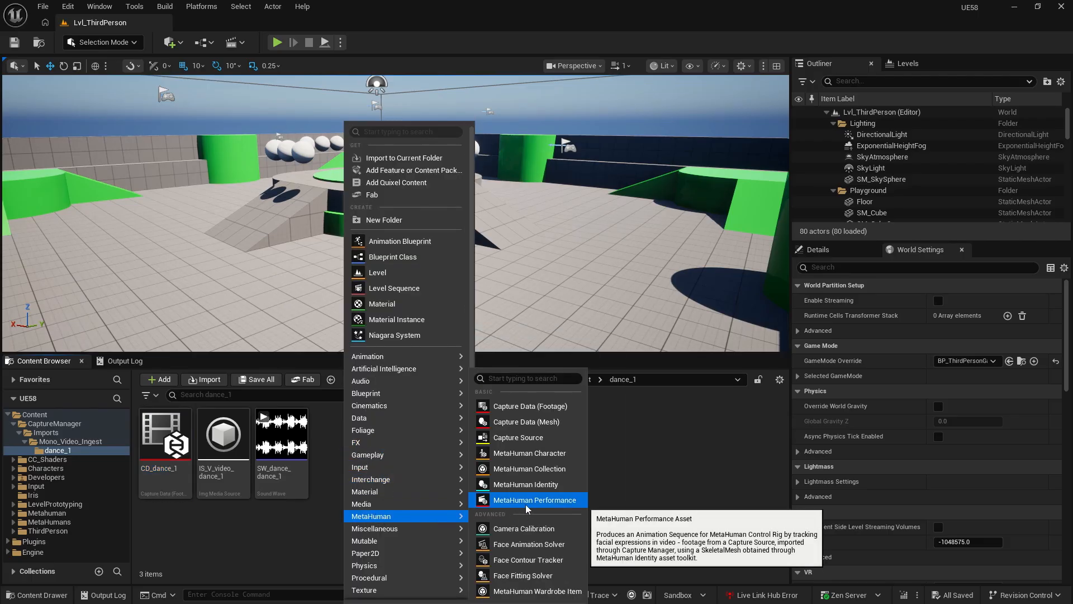
click(560, 505)
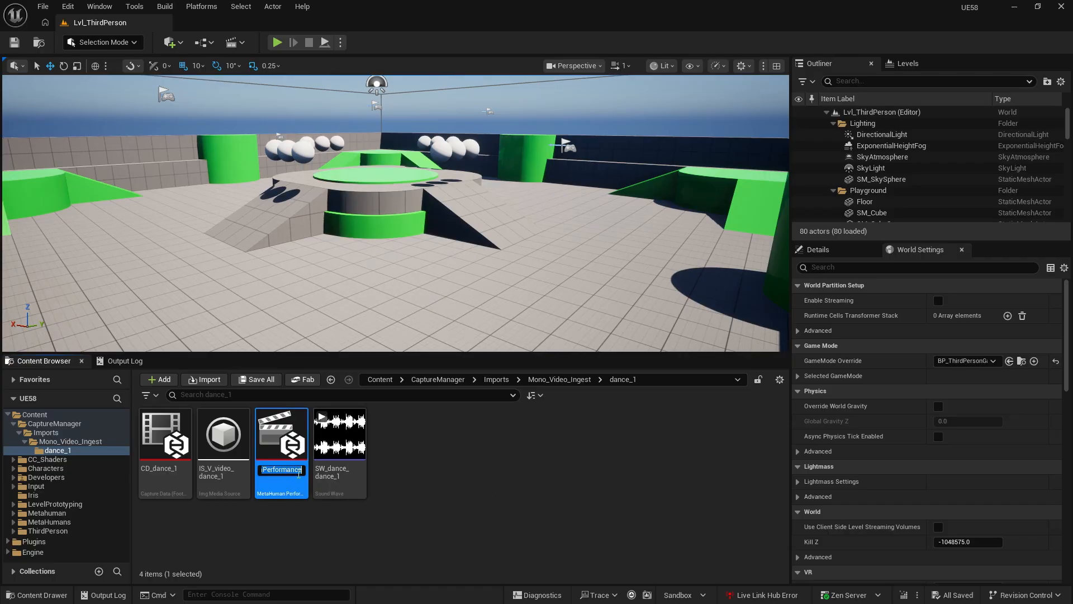
key(Return)
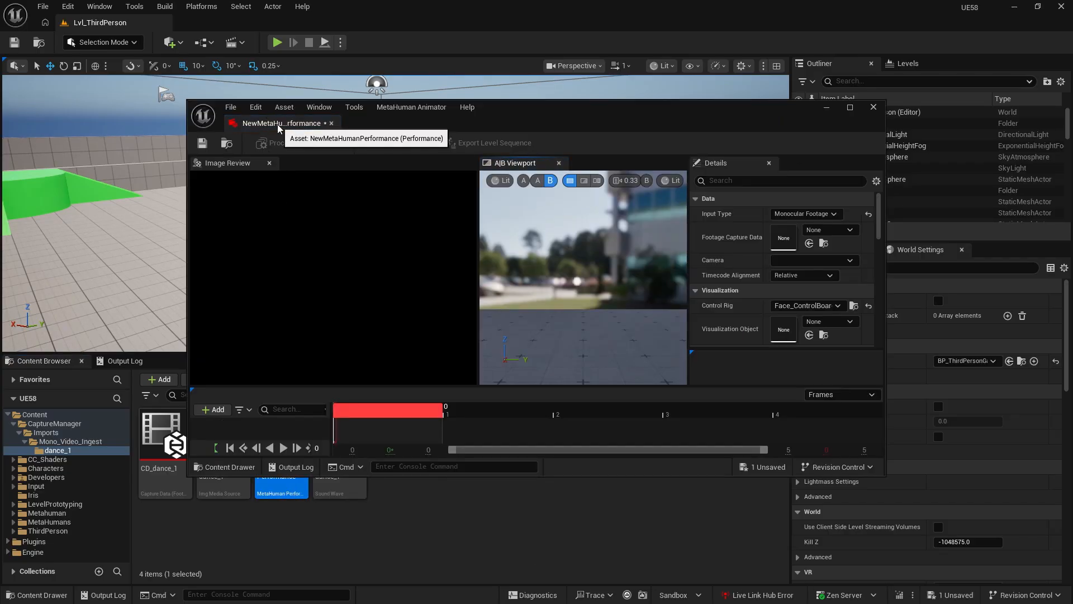
drag(271, 122, 285, 27)
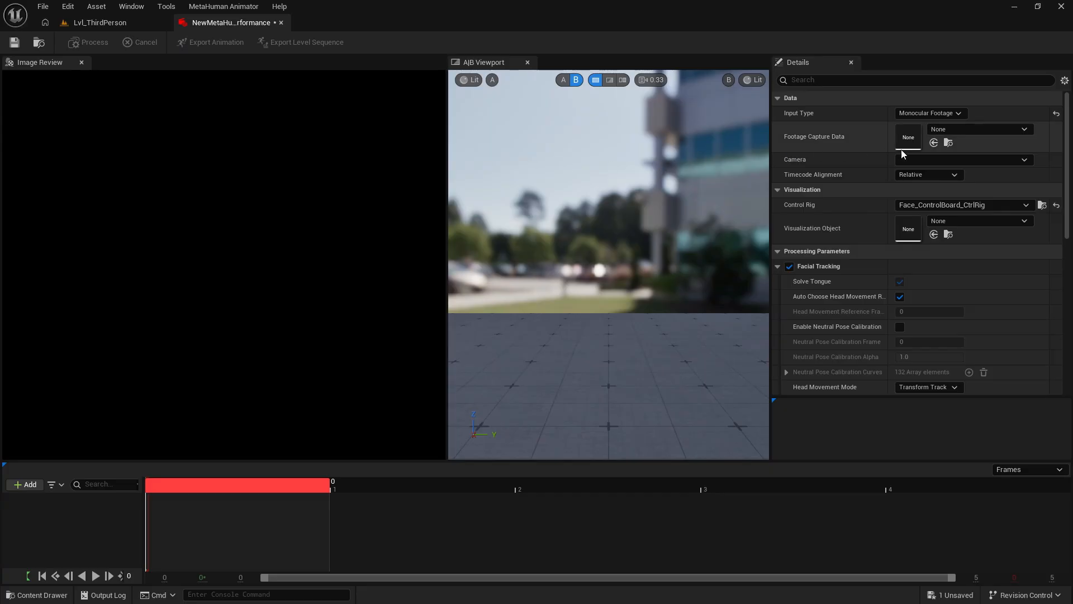
- Assign the CD_dance_1 capture data asset as the performance's Footage Capture Data
click(142, 23)
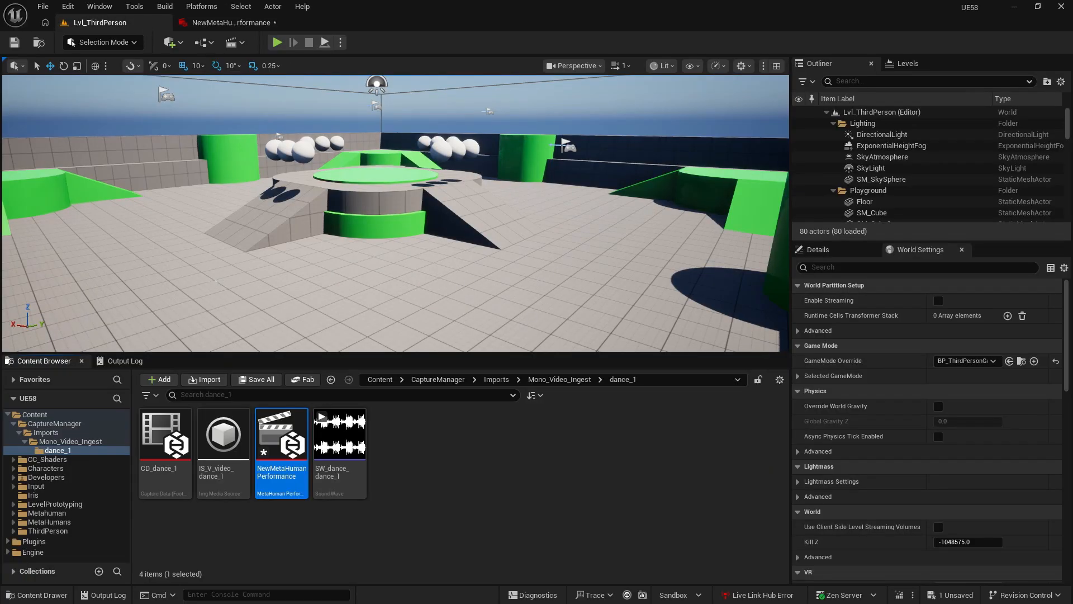
click(165, 439)
click(232, 23)
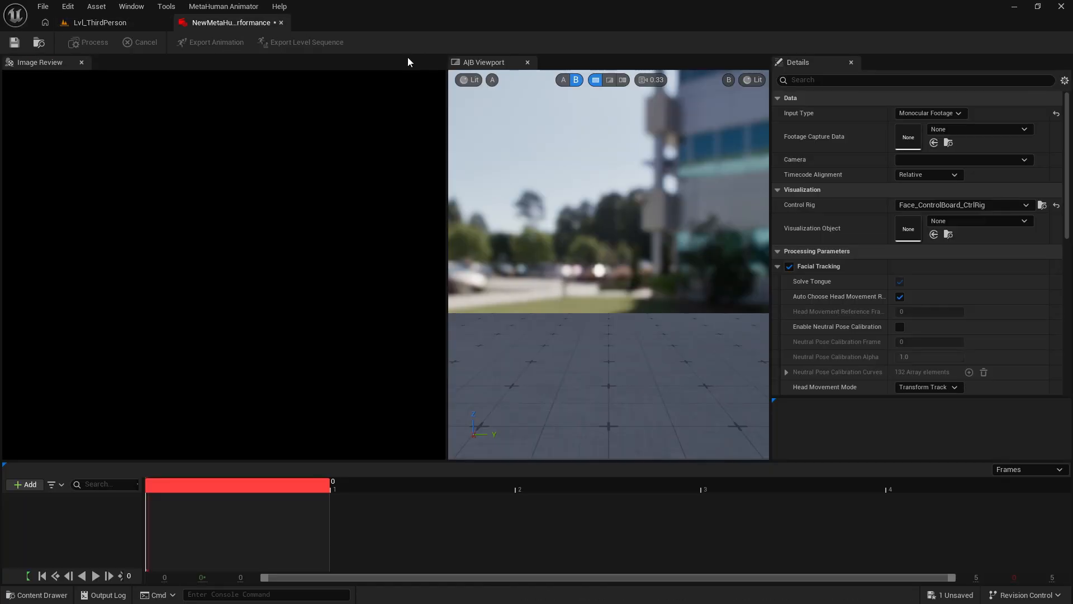
click(934, 142)
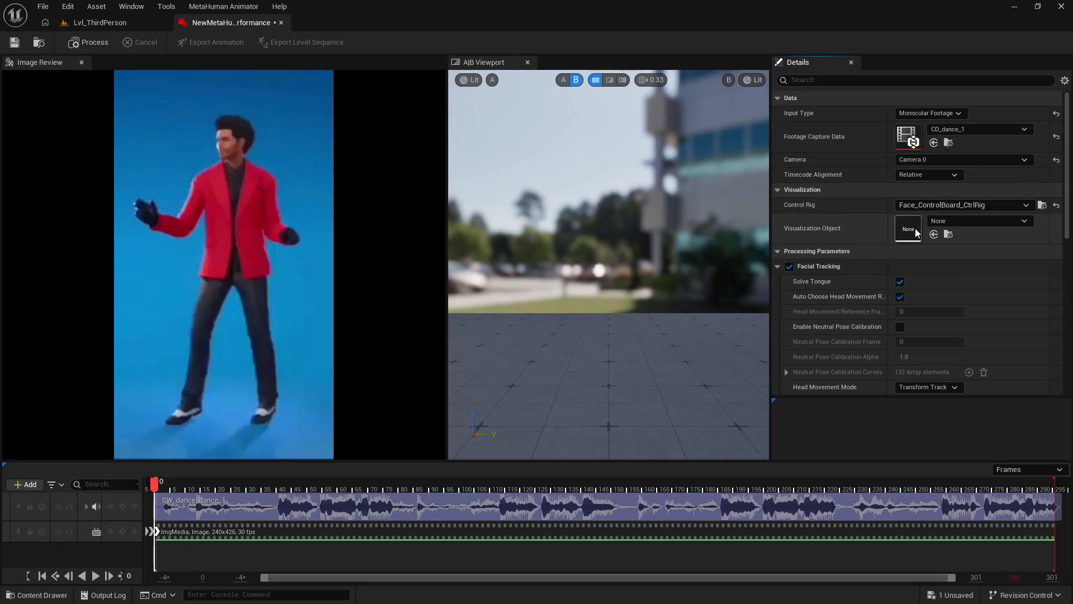
- Process the shot with Facial Tracking disabled and Body Tracking enabled
click(778, 267)
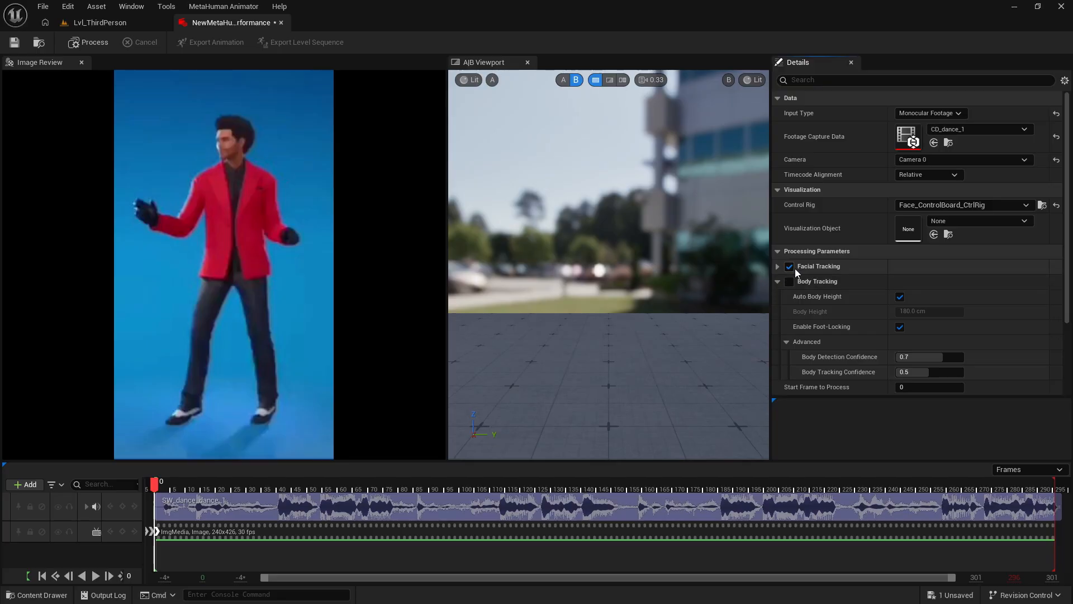
click(790, 268)
click(790, 282)
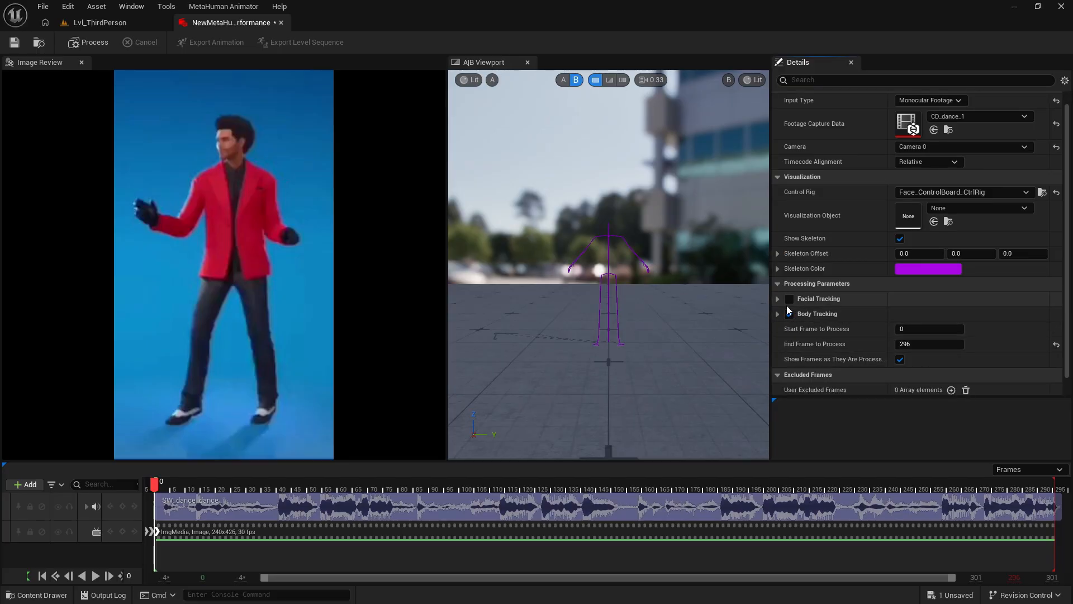
click(90, 42)
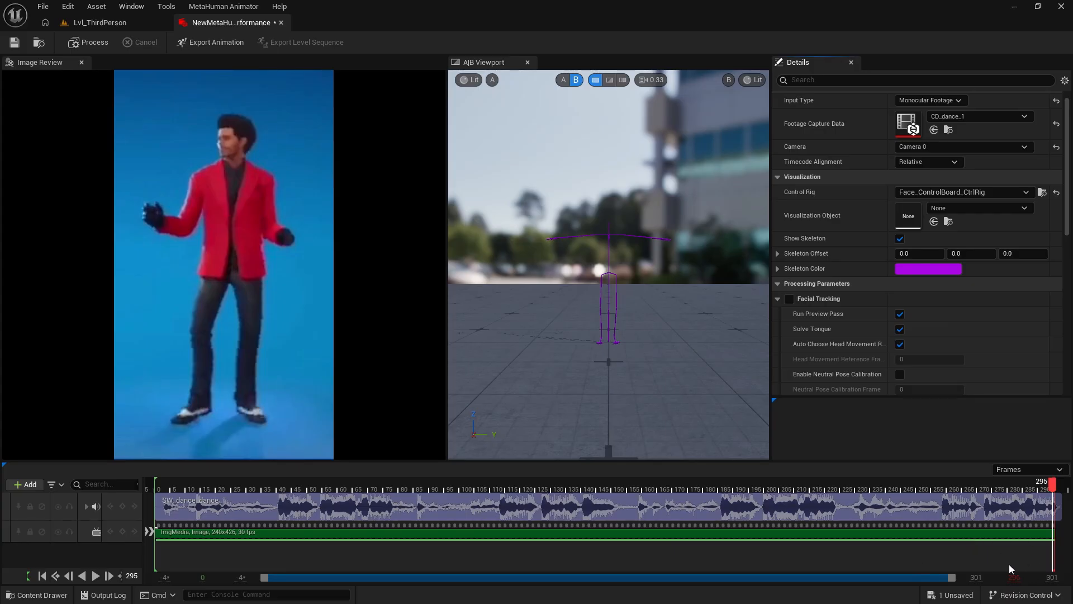
- Start an animation export from the performance, saving the sequence as AS_NewMetaHumanPerformance in Content/CaptureManager
click(208, 45)
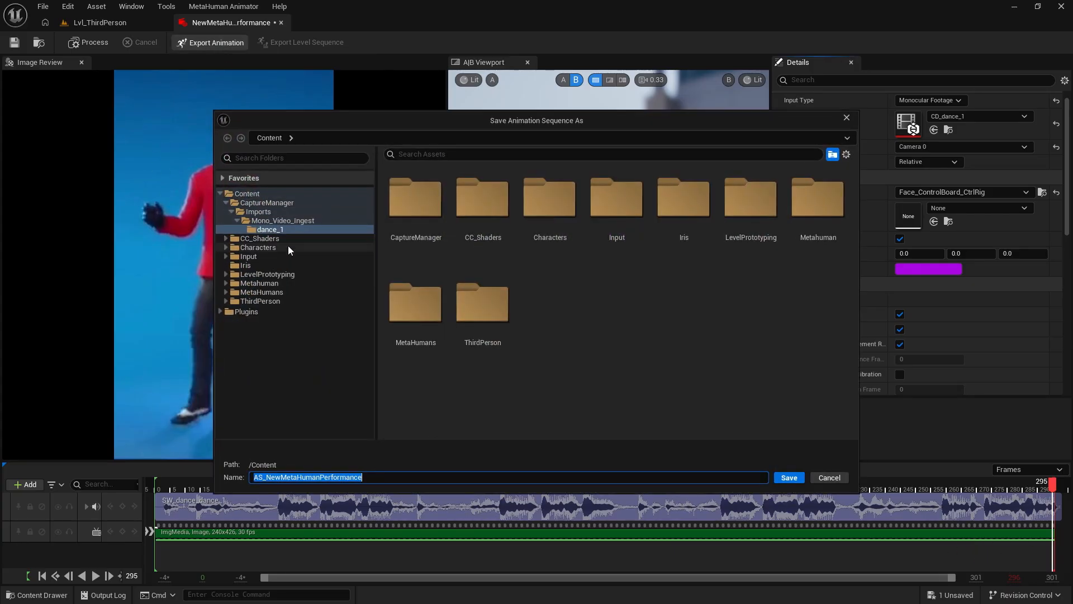
click(263, 202)
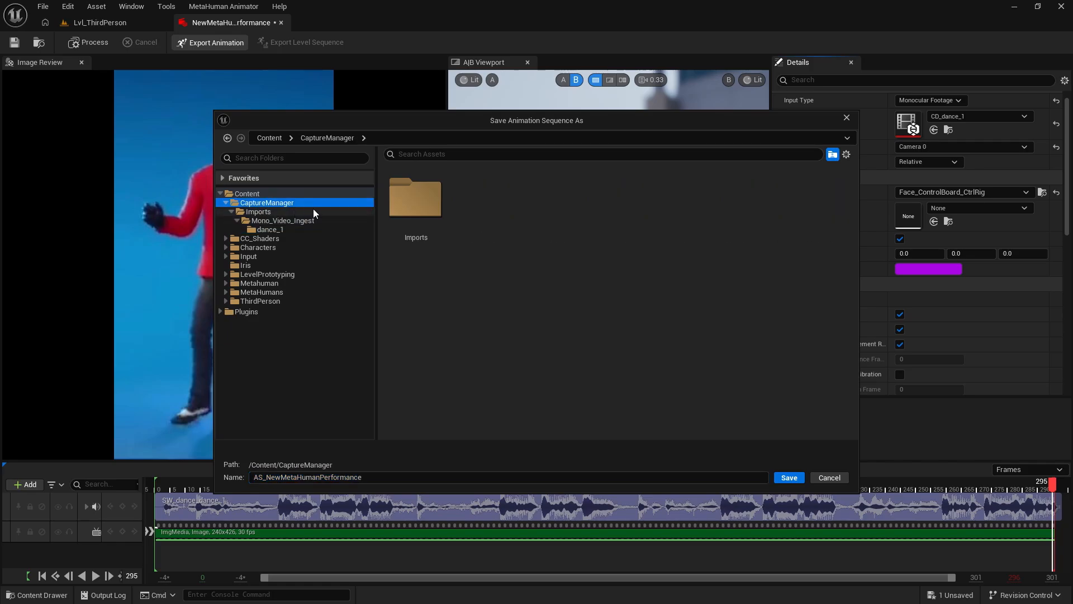
click(795, 480)
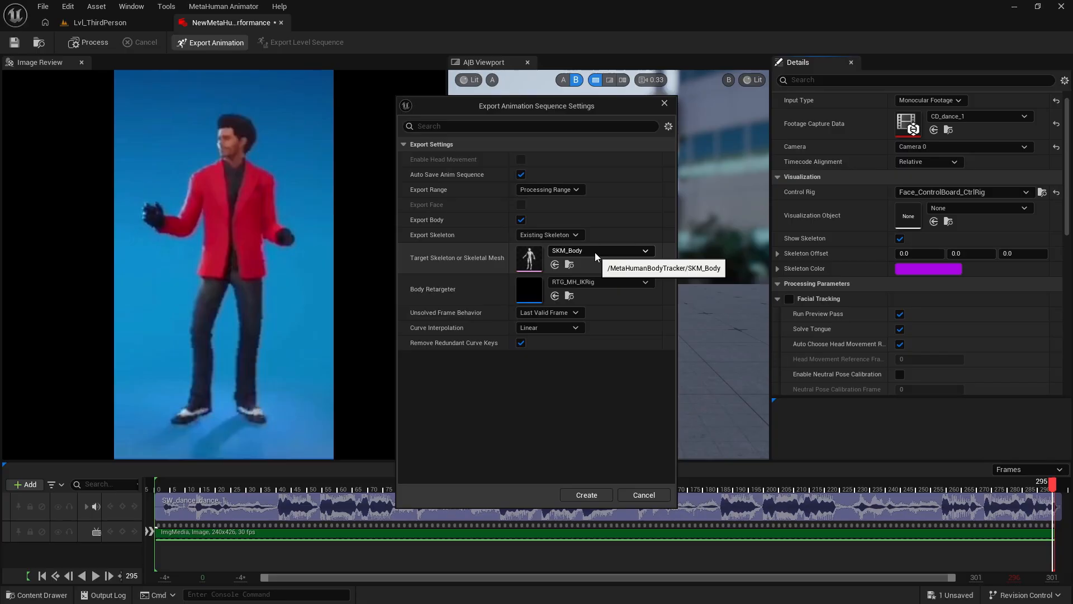
click(550, 235)
click(546, 246)
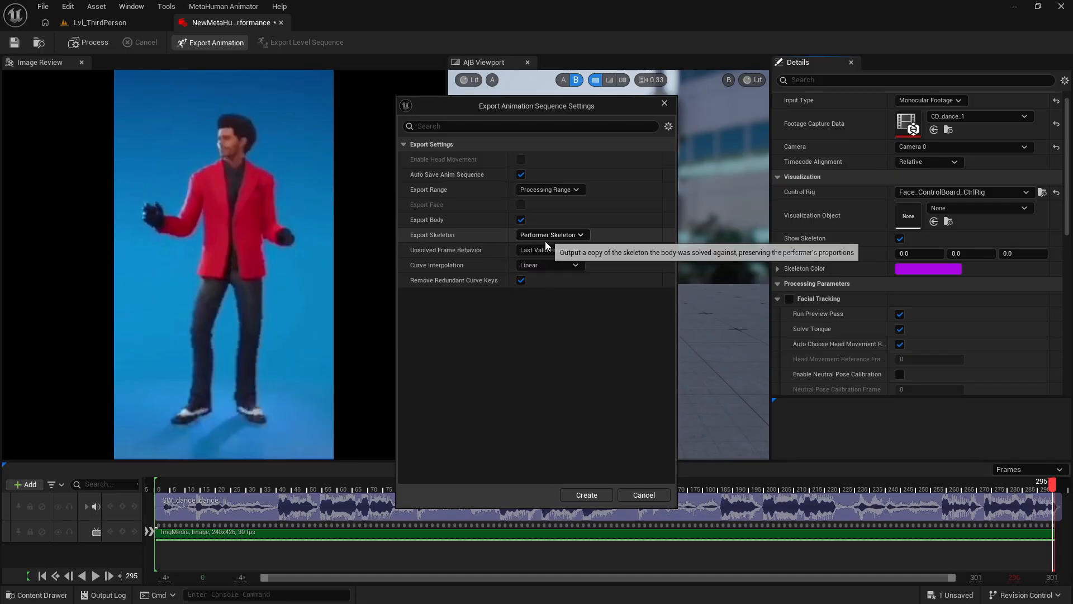
click(575, 236)
click(555, 255)
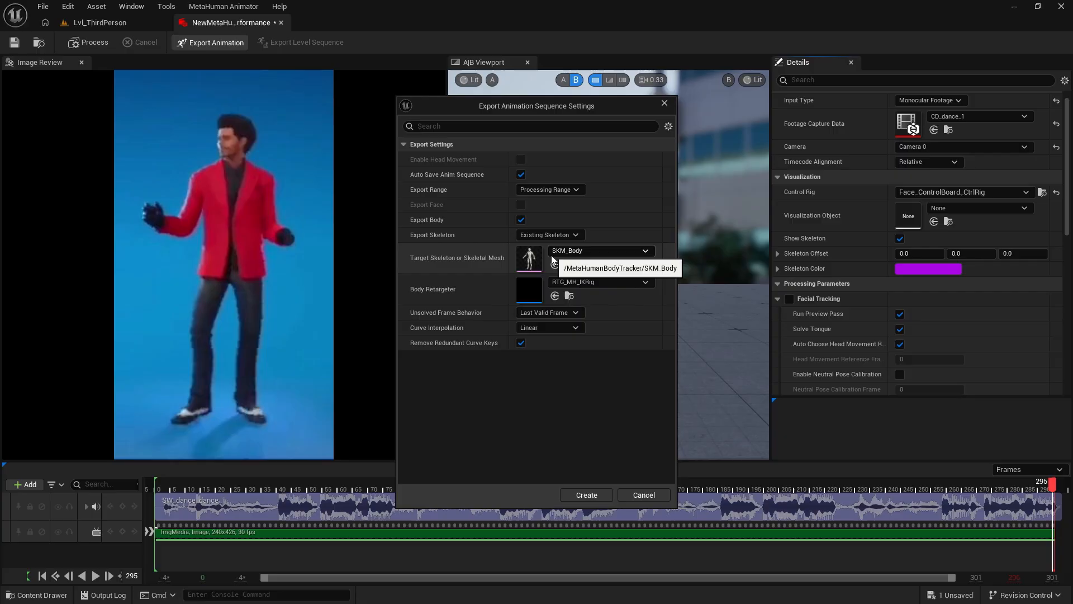
- Set the export's target skeletal mesh to SKM_Manny_Simple and create the animation sequence
click(599, 252)
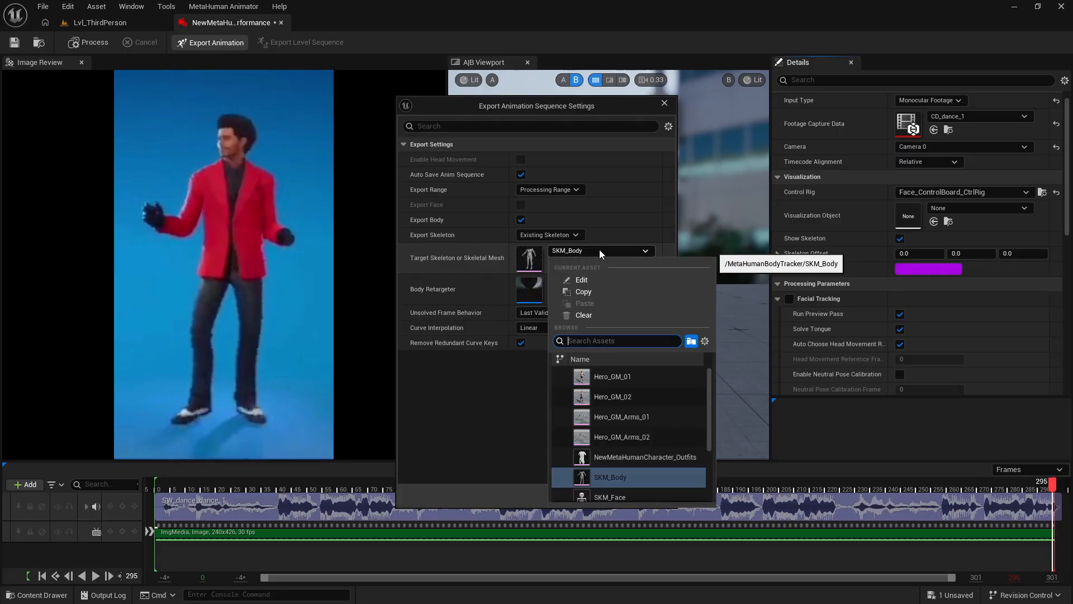
text(mann)
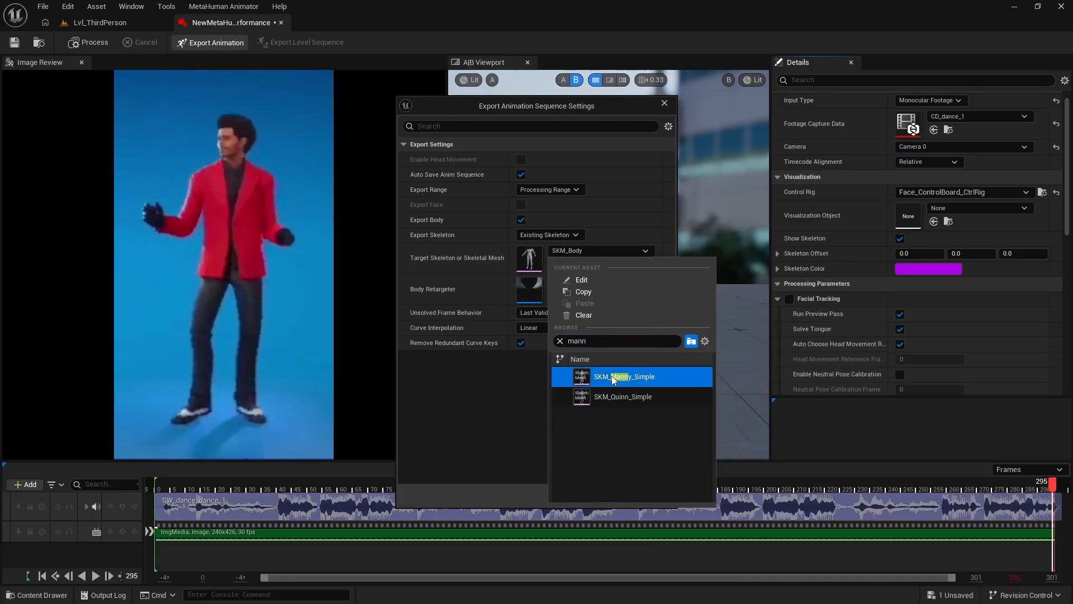
click(613, 378)
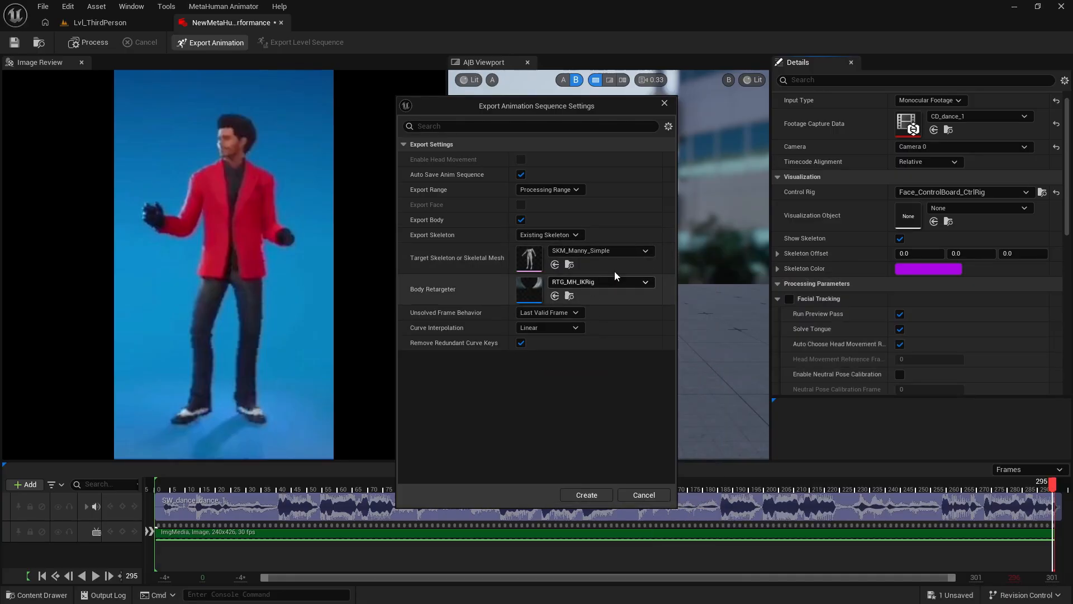
click(587, 496)
click(636, 341)
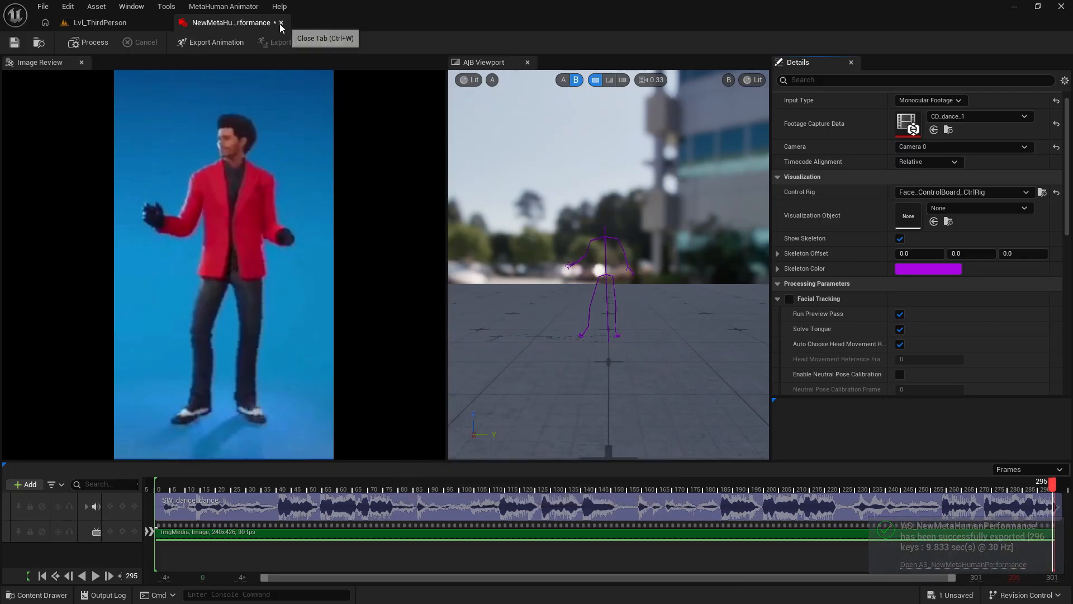
- Close the performance editor and open the exported AS_NewMetaHumanPerformance animation from the CaptureManager folder
click(100, 22)
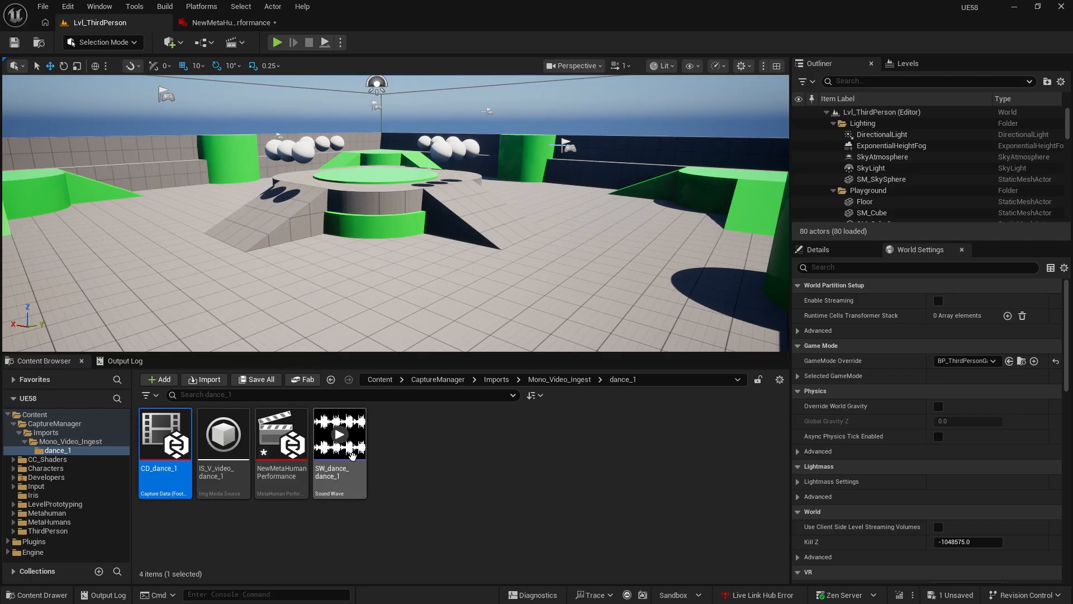
click(53, 423)
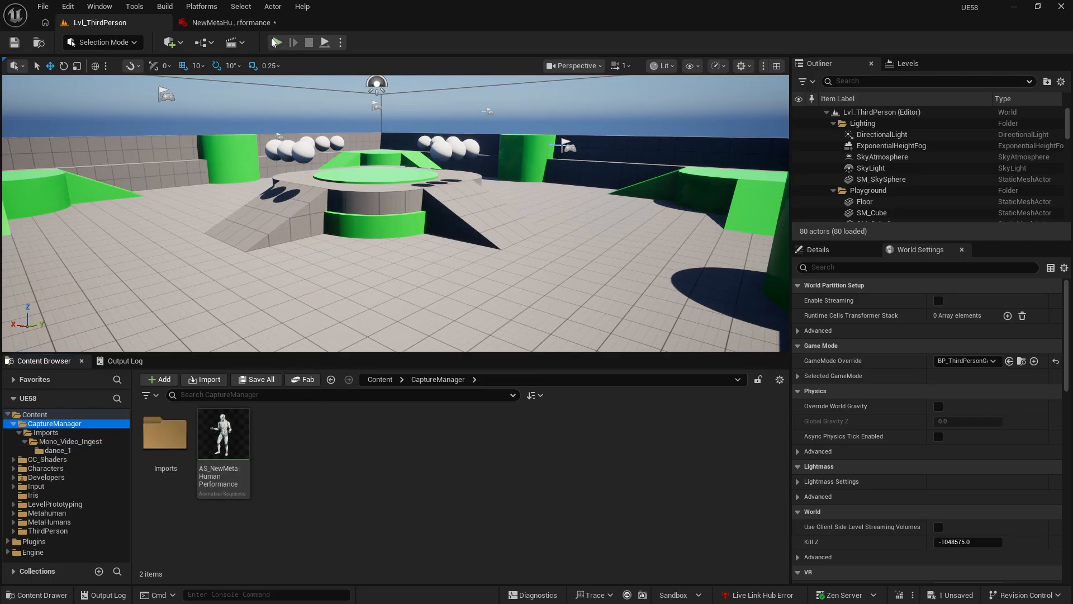
click(277, 22)
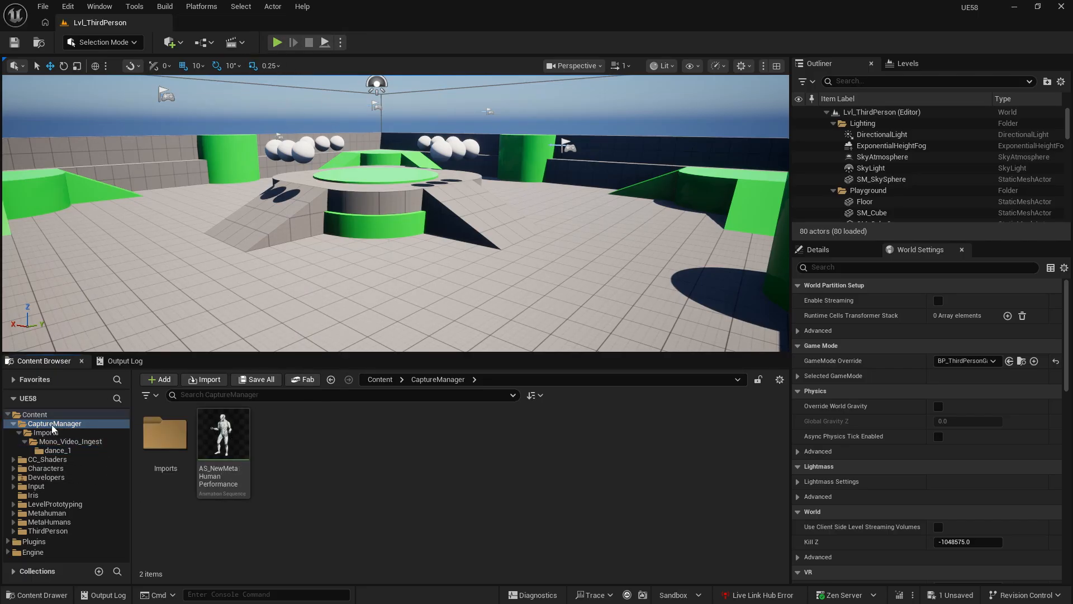
double_click(230, 445)
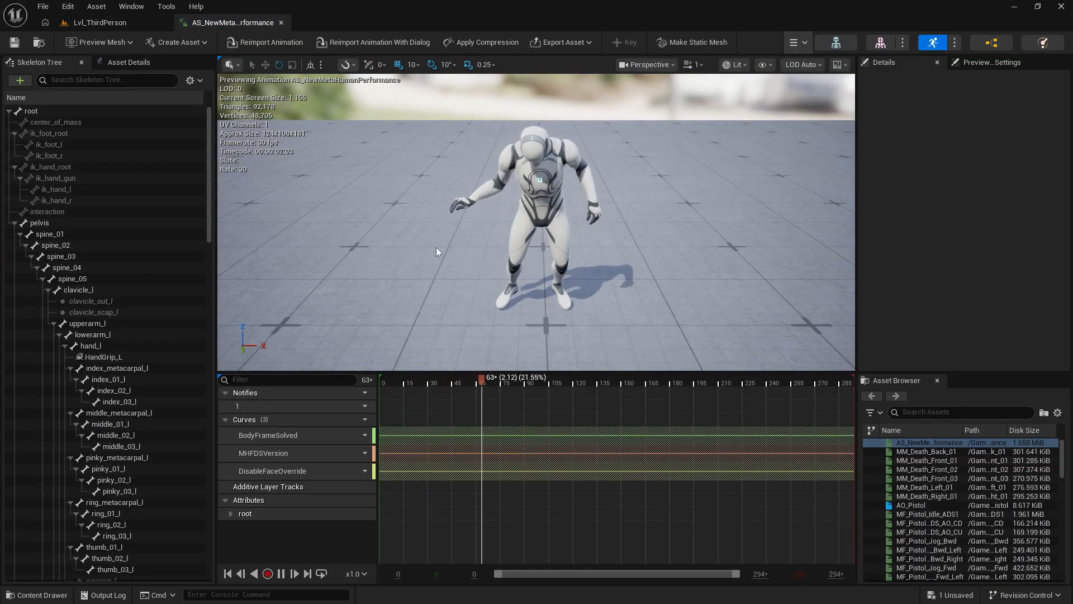
alt+drag(428, 262, 631, 247)
- Rotate the pelvis bone at frame 0 so the leaning character stands upright, key the correction and close the animation
click(56, 223)
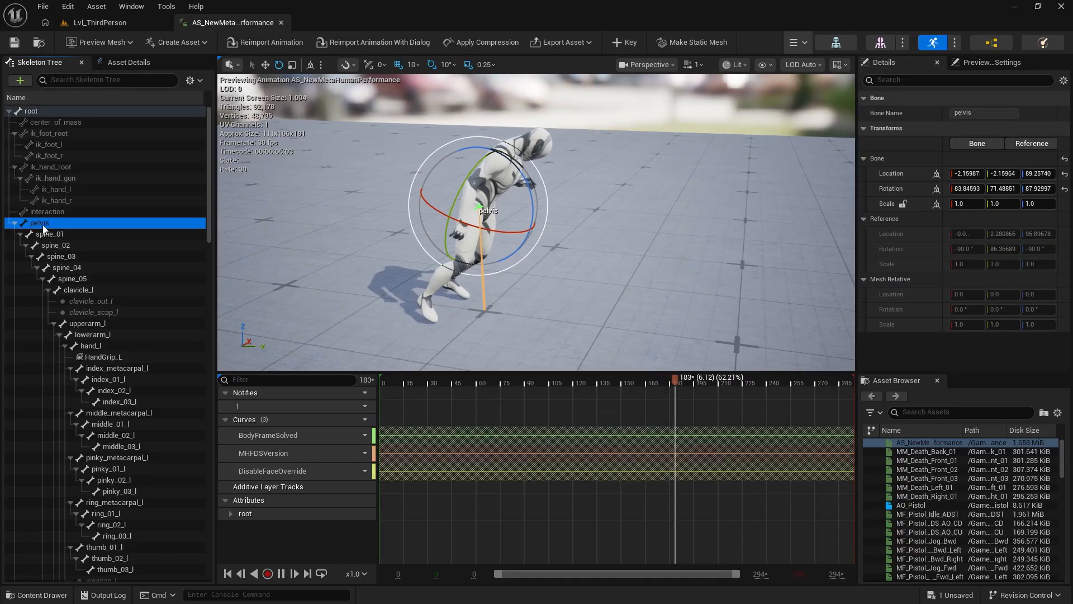
click(241, 573)
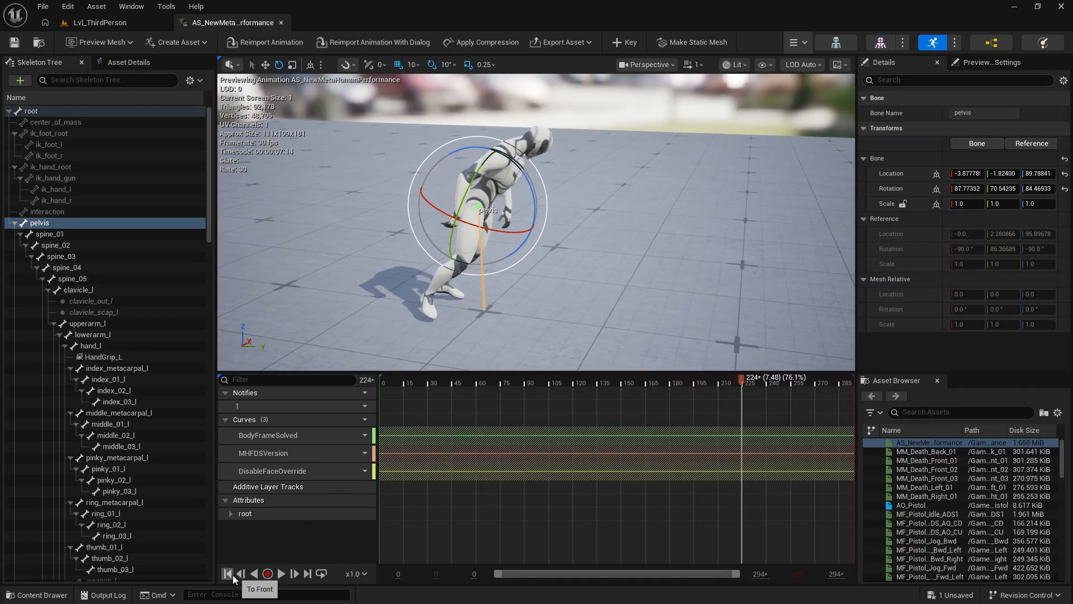
click(233, 577)
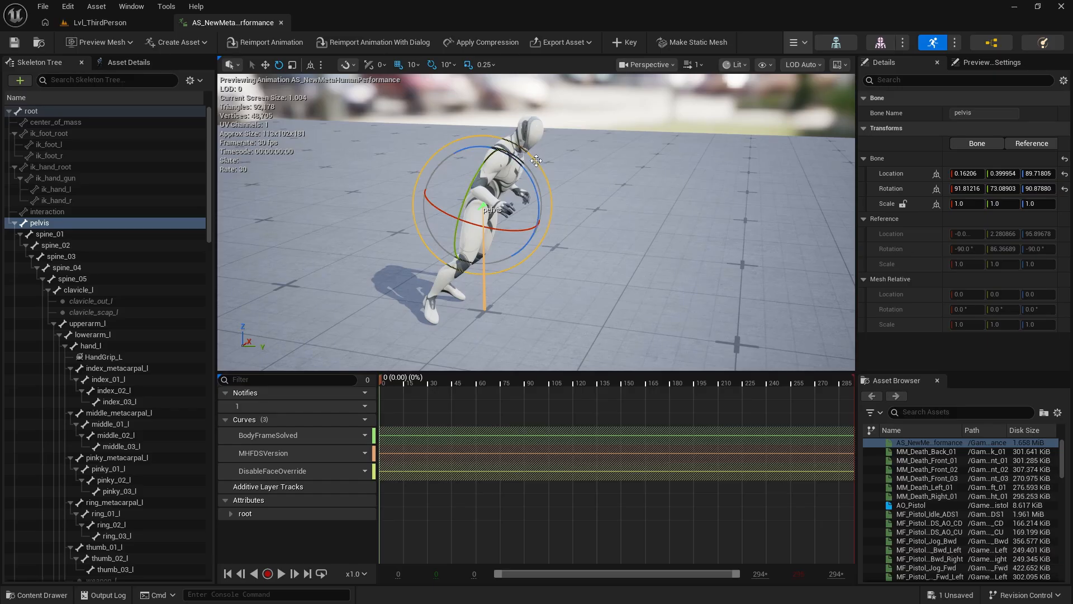
mouse_move(532, 175)
mouse_down()
mouse_move(509, 158)
mouse_move(515, 165)
mouse_up()
mouse_move(606, 239)
right_down()
mouse_move(665, 234)
mouse_move(609, 249)
mouse_move(520, 227)
mouse_move(597, 252)
right_up()
key(a)
key(d)
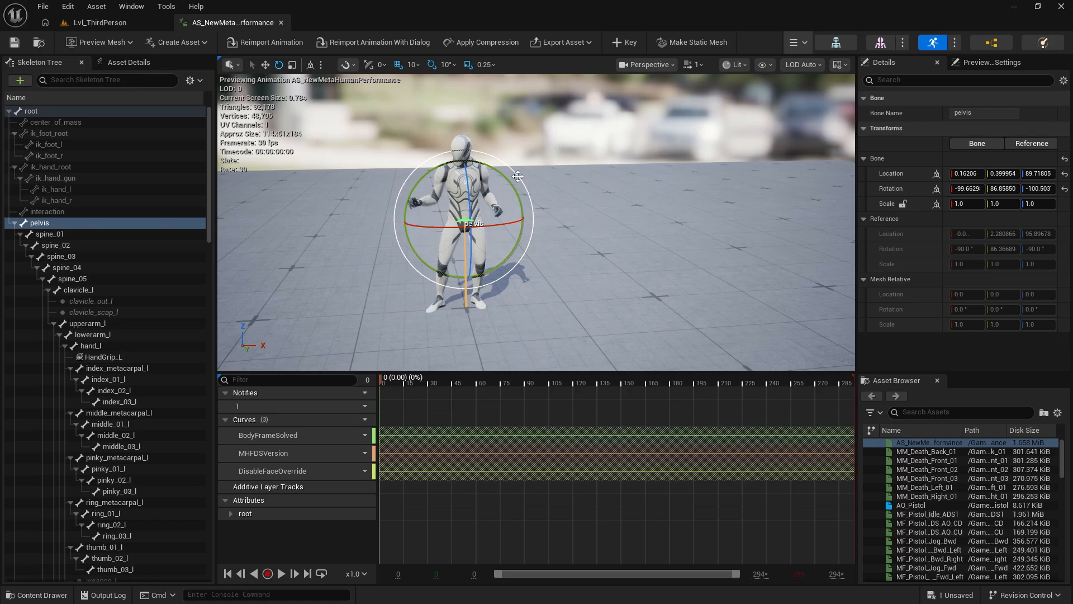
click(624, 47)
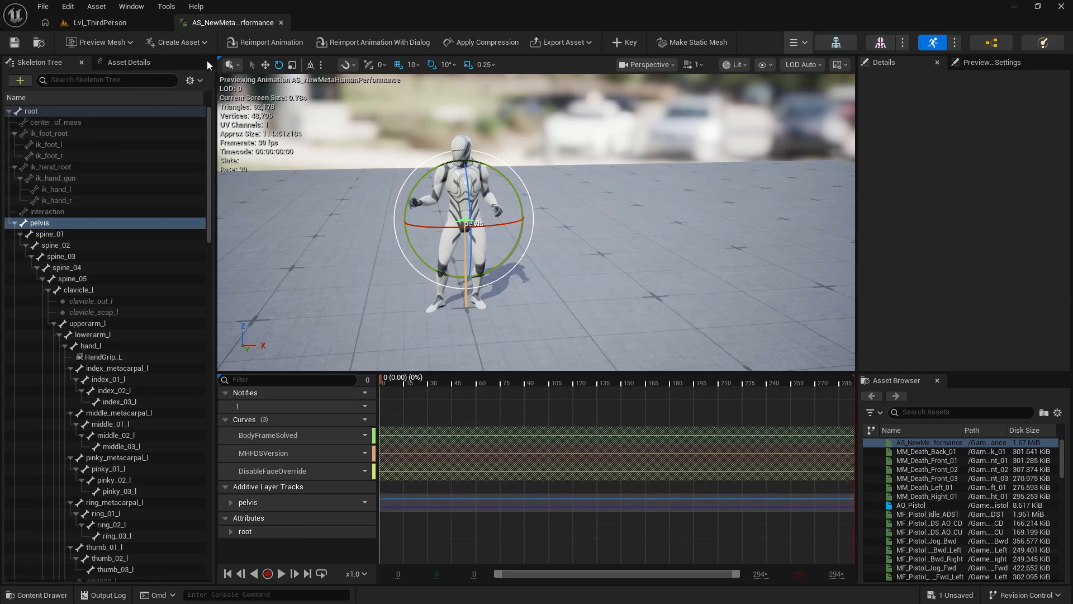
click(281, 23)
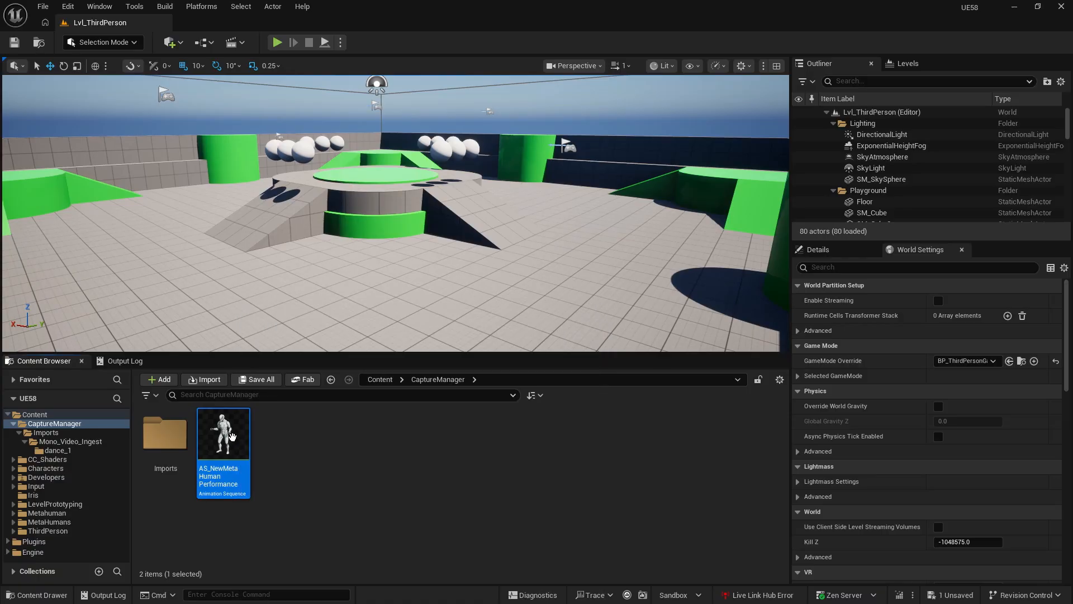
- Reopen the AS_NewMetaHumanPerformance animation and examine the character's corrected posture during playback
double_click(229, 438)
right_drag(459, 262, 522, 252)
key(a)
key(w)
key(d)
key(w)
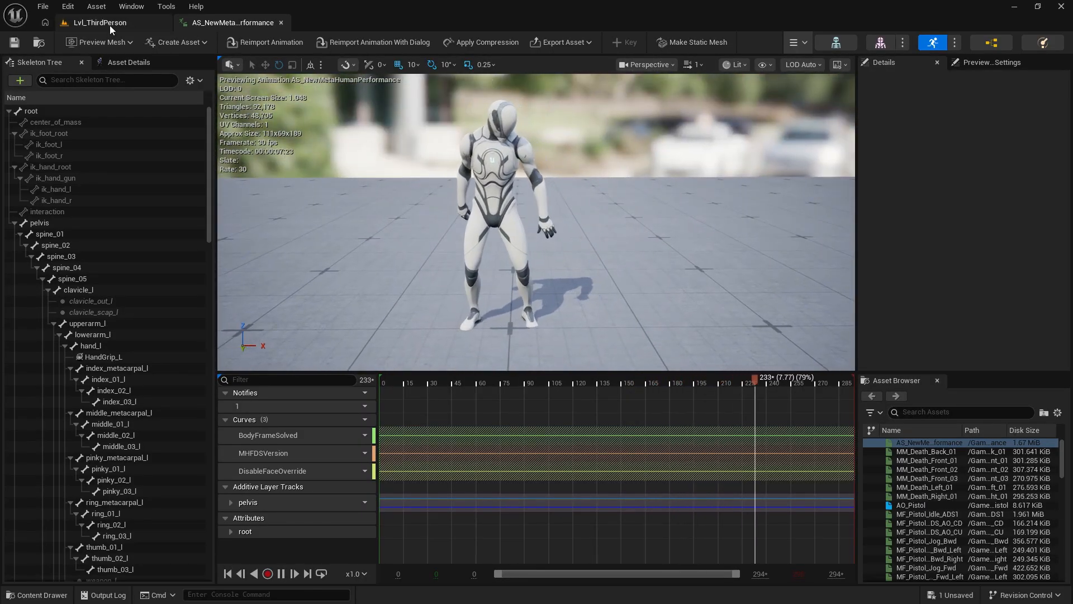
- Return to Lvl_ThirdPerson, enlarge the level viewport and place the AS_NewMetaHumanPerformance animation on the floor before the central platform
click(46, 46)
right_drag(353, 269, 353, 288)
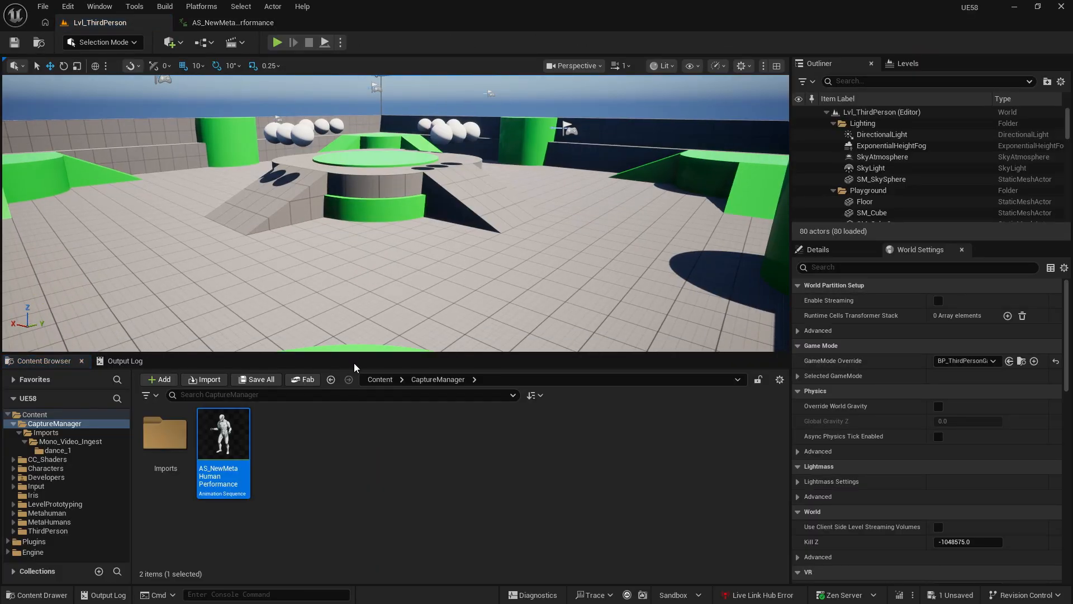
drag(358, 354, 358, 435)
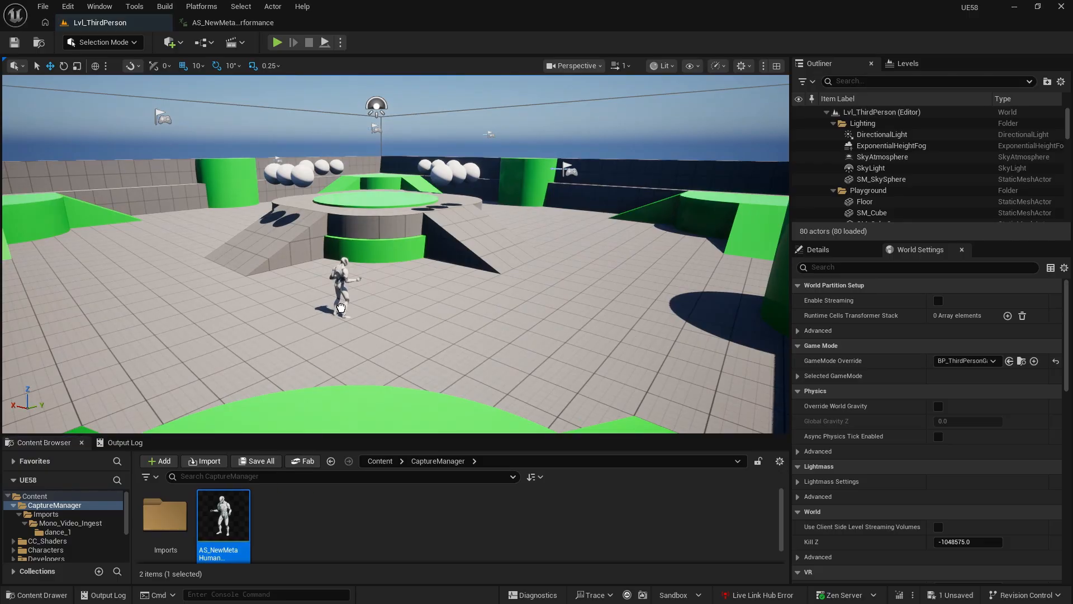
drag(341, 308, 338, 308)
- Run the level in Simulate mode to watch the placed character dance, with the character deselected
right_drag(339, 308, 249, 302)
key(d)
key(w)
click(341, 43)
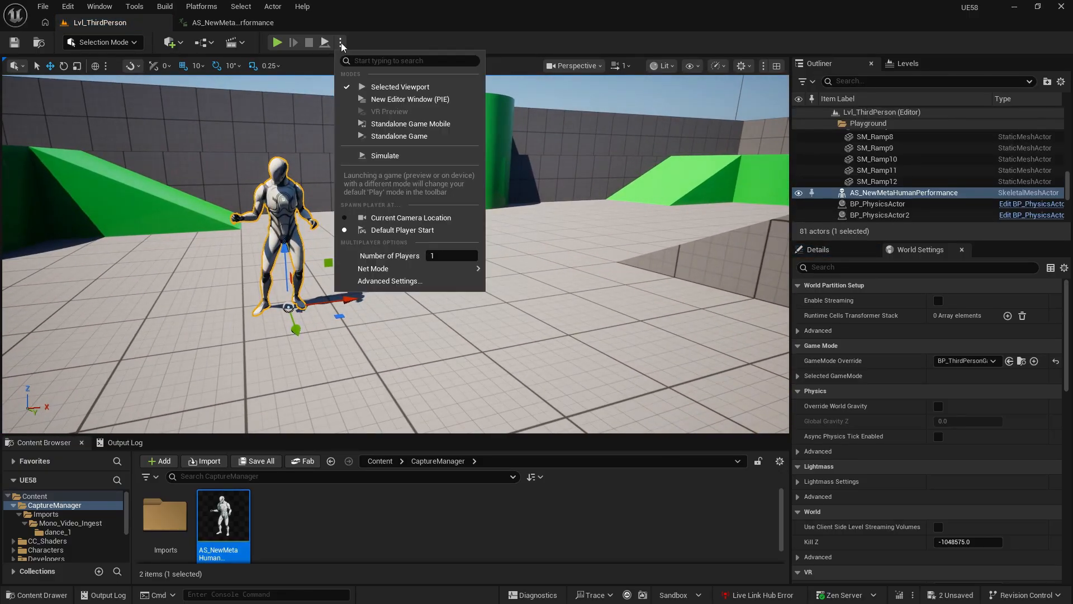
click(386, 155)
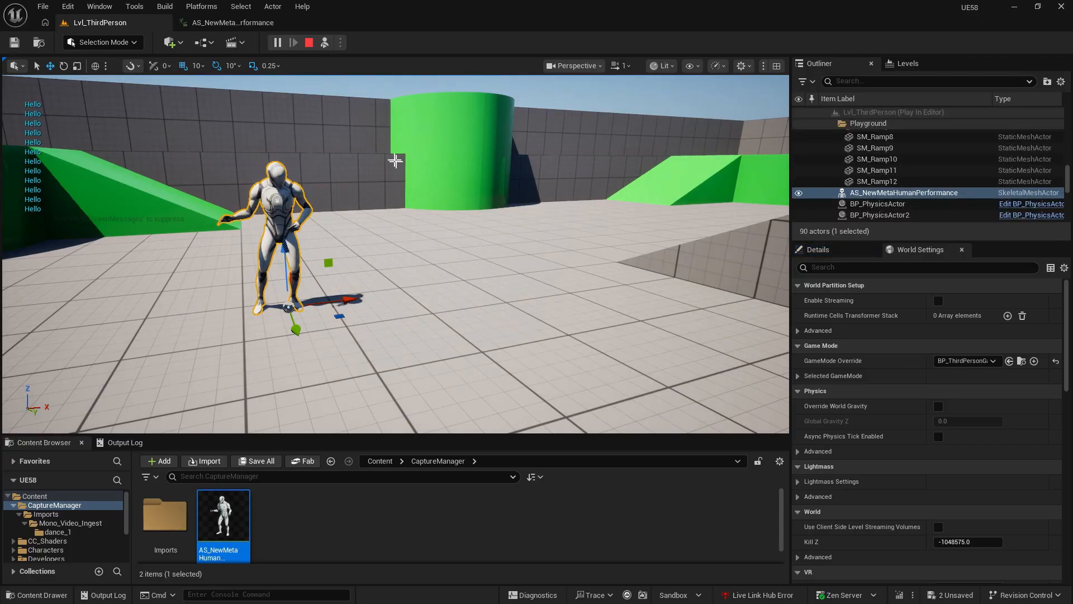
click(494, 179)
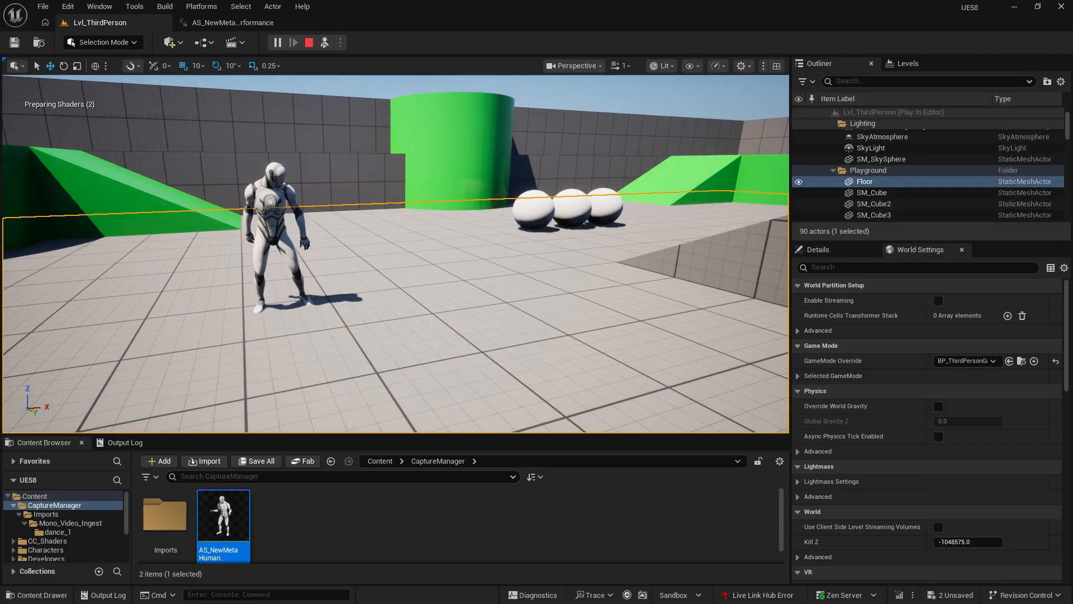